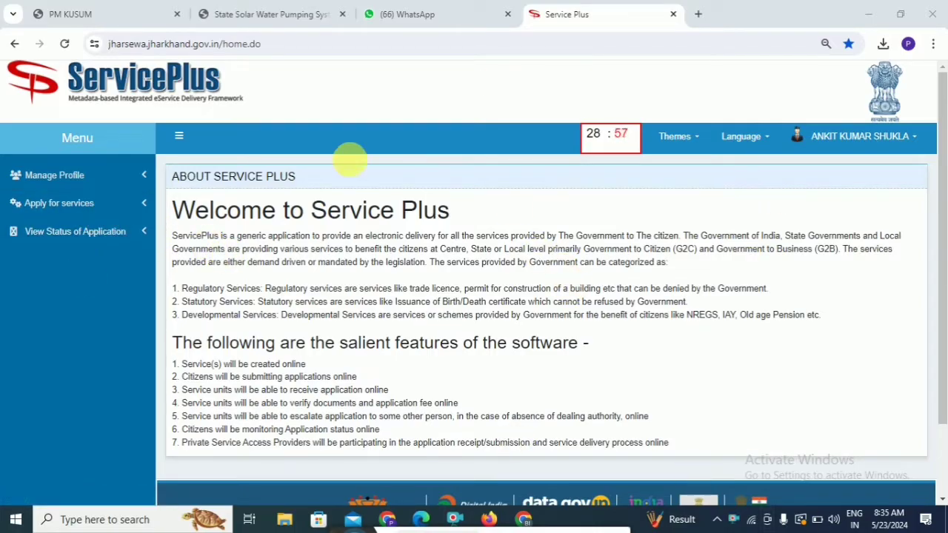
Open the list of all services available to apply for
{"action": "left_click", "coordinate": [54, 208]}
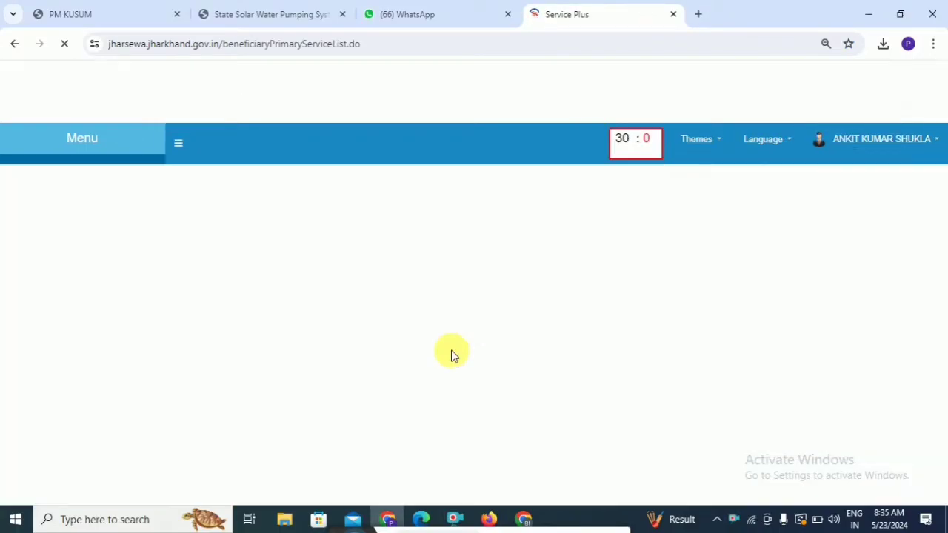
{"action": "scroll", "coordinate": [820, 230], "scroll_direction": "down", "scroll_amount": 2}
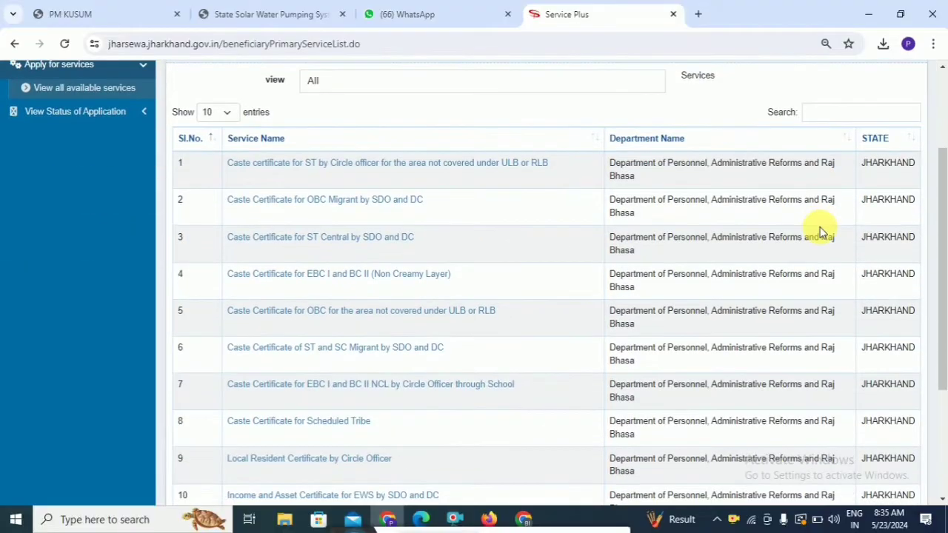
{"action": "scroll", "coordinate": [821, 230], "scroll_direction": "down", "scroll_amount": 2}
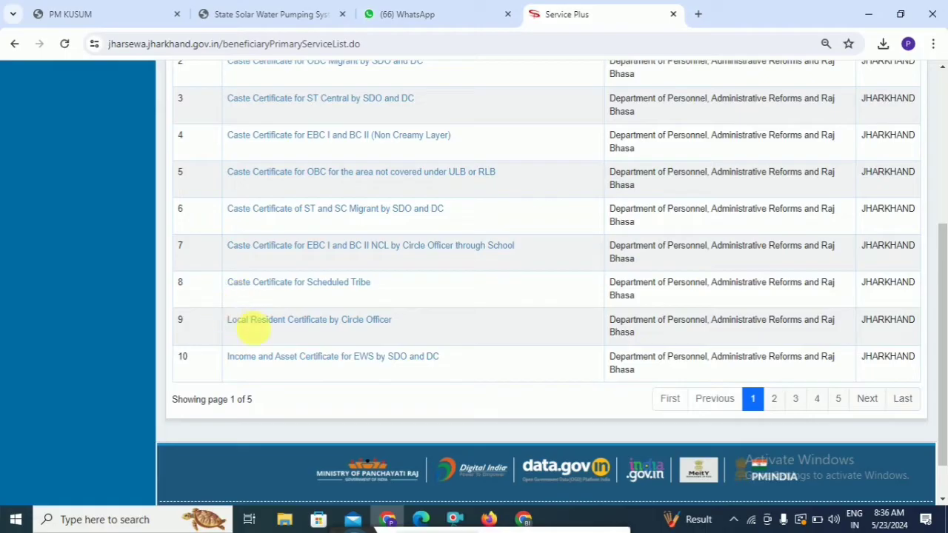
Look through pages 2 to 5 of the available services list for the residence certificate services
{"action": "left_click", "coordinate": [774, 400]}
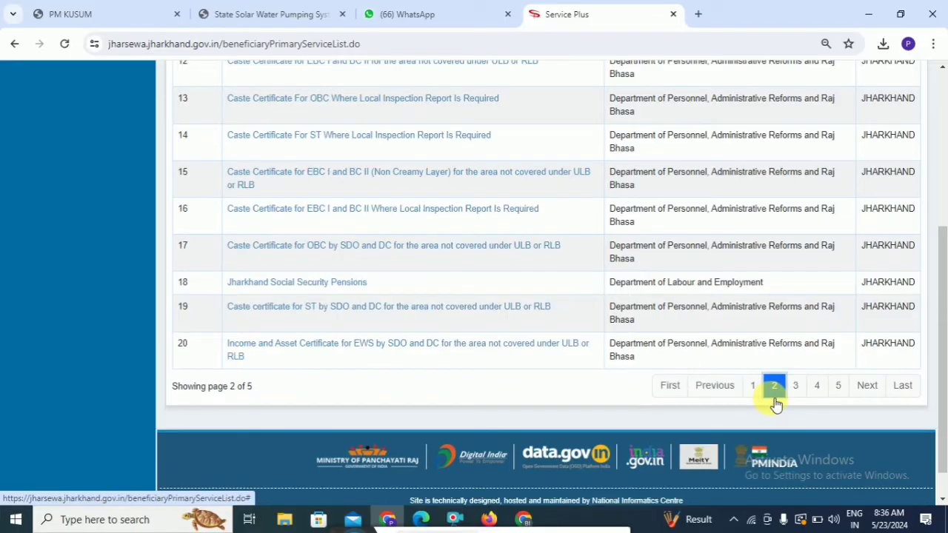
{"action": "left_click", "coordinate": [797, 386]}
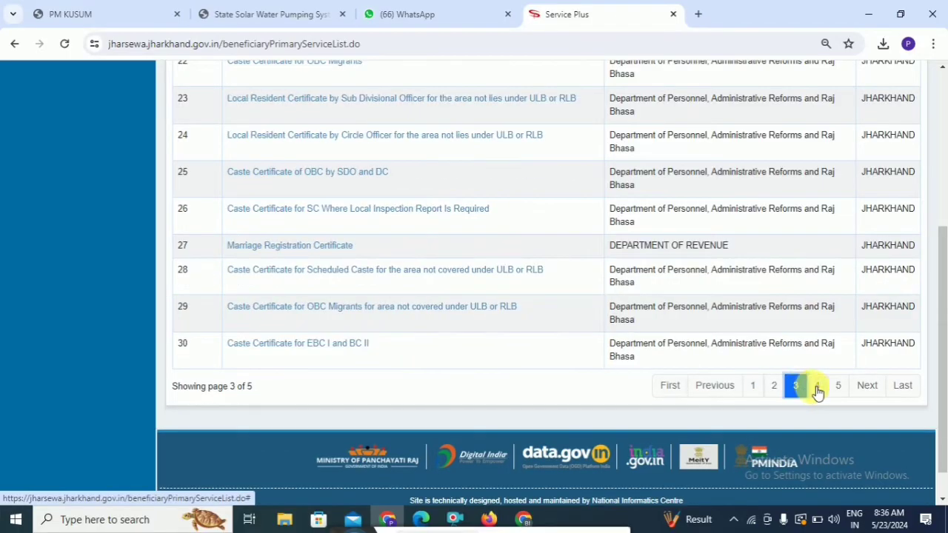
{"action": "scroll", "coordinate": [699, 393], "scroll_direction": "up", "scroll_amount": 1}
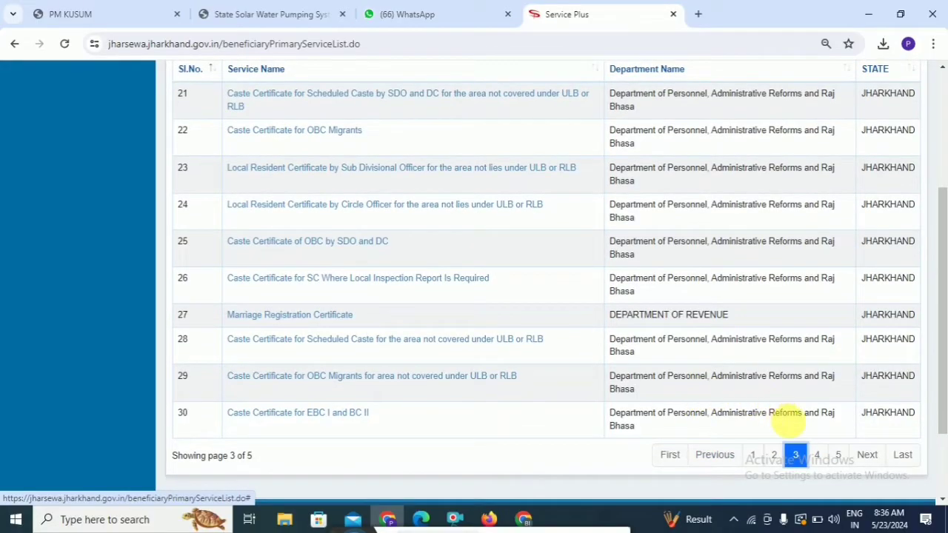
{"action": "left_click", "coordinate": [818, 456]}
{"action": "scroll", "coordinate": [740, 436], "scroll_direction": "up", "scroll_amount": 1}
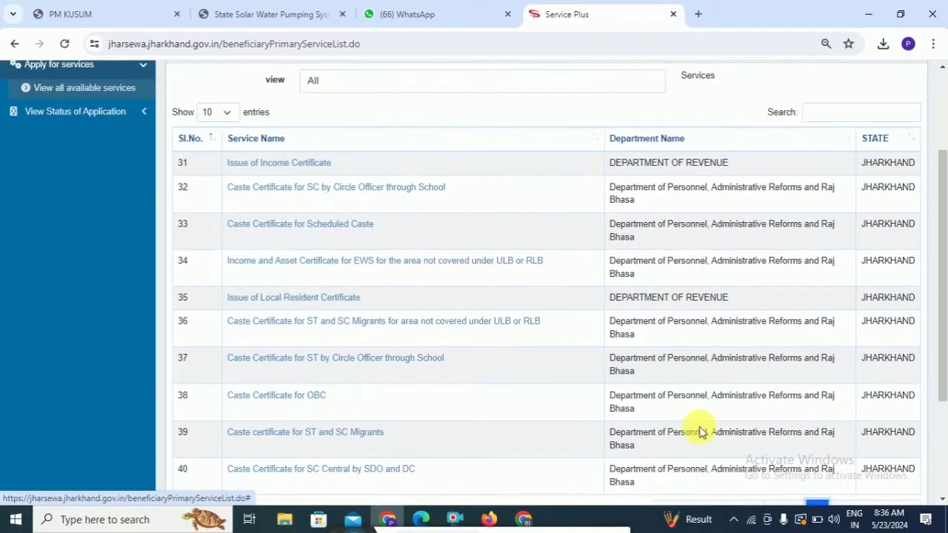
{"action": "scroll", "coordinate": [815, 440], "scroll_direction": "down", "scroll_amount": 2}
{"action": "left_click", "coordinate": [837, 372]}
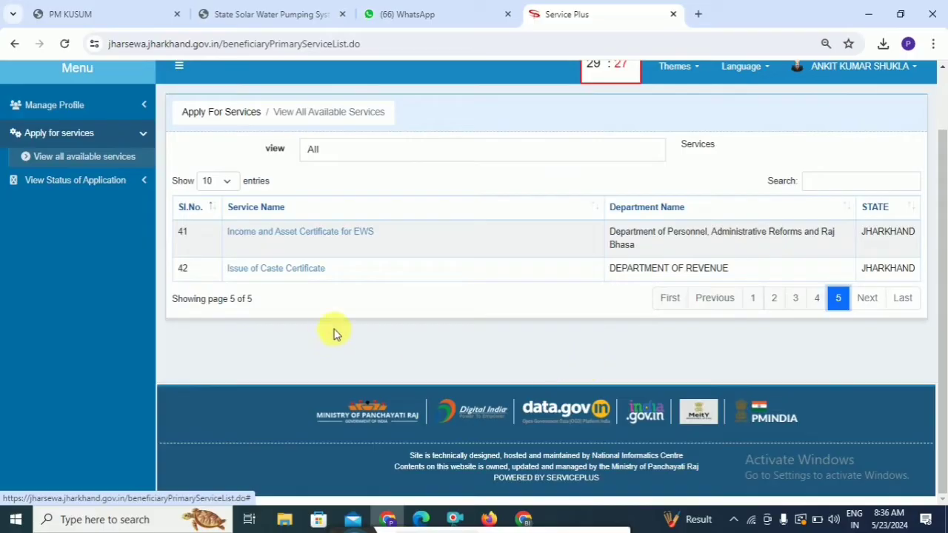
{"action": "left_click", "coordinate": [817, 298]}
{"action": "scroll", "coordinate": [819, 311], "scroll_direction": "down", "scroll_amount": 3}
{"action": "scroll", "coordinate": [508, 359], "scroll_direction": "up", "scroll_amount": 1}
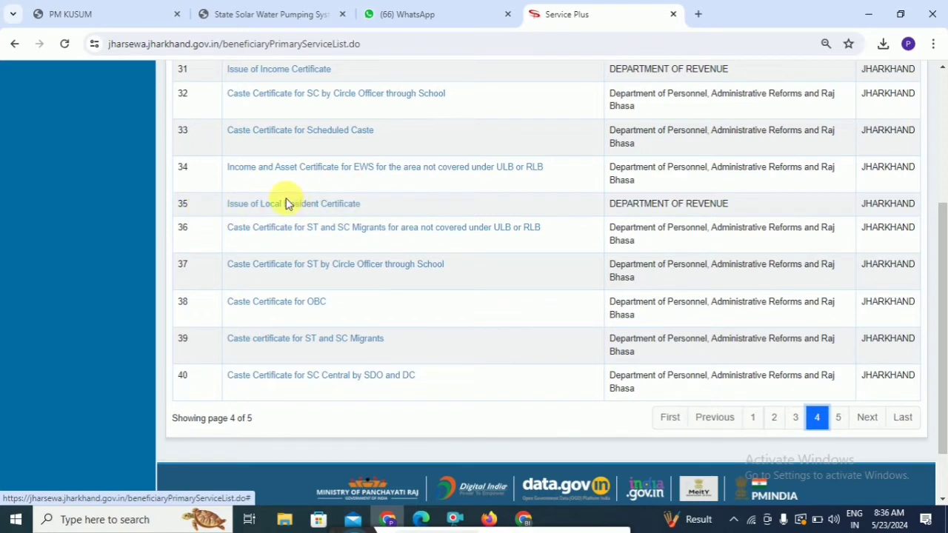
Open the Local Resident Certificate by Circle Officer application form from the first page of the services list
{"action": "left_click", "coordinate": [753, 417]}
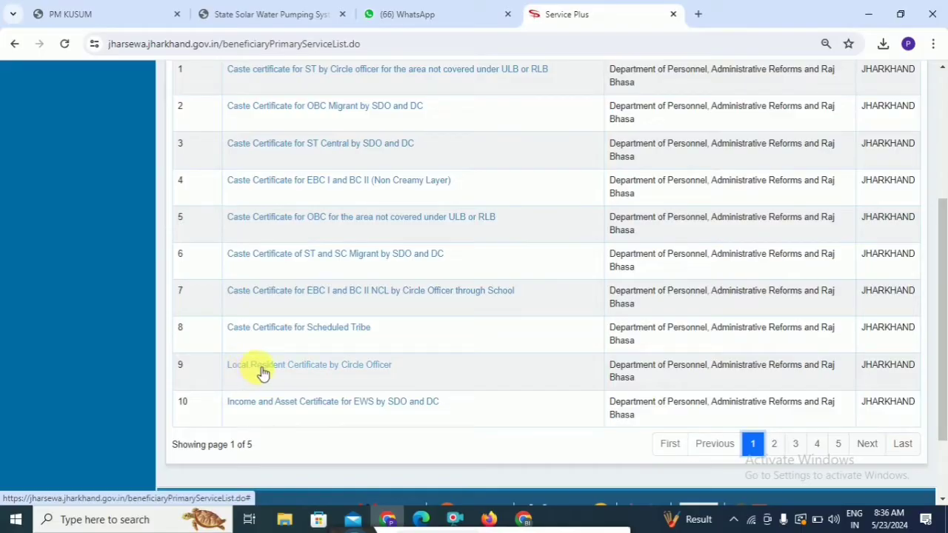
{"action": "left_click", "coordinate": [287, 370]}
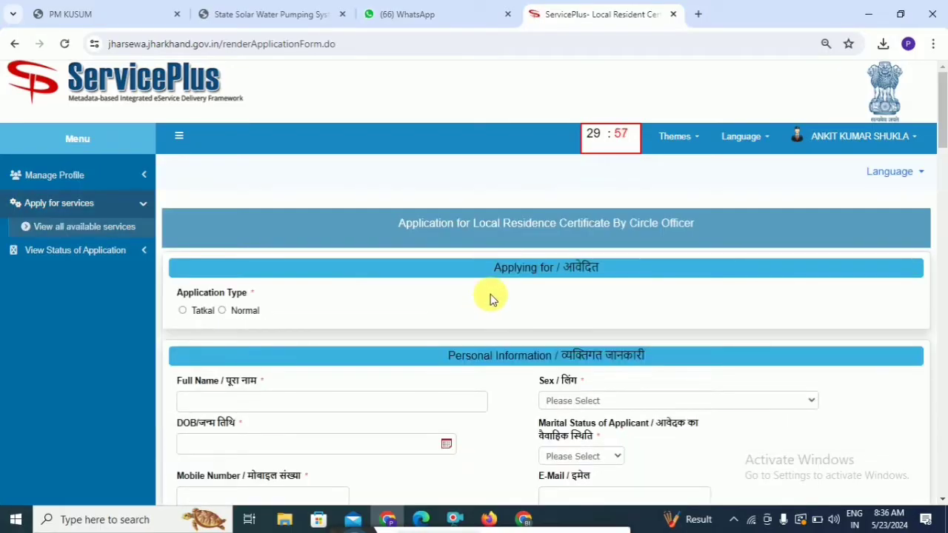
{"action": "scroll", "coordinate": [415, 185], "scroll_direction": "down", "scroll_amount": 1}
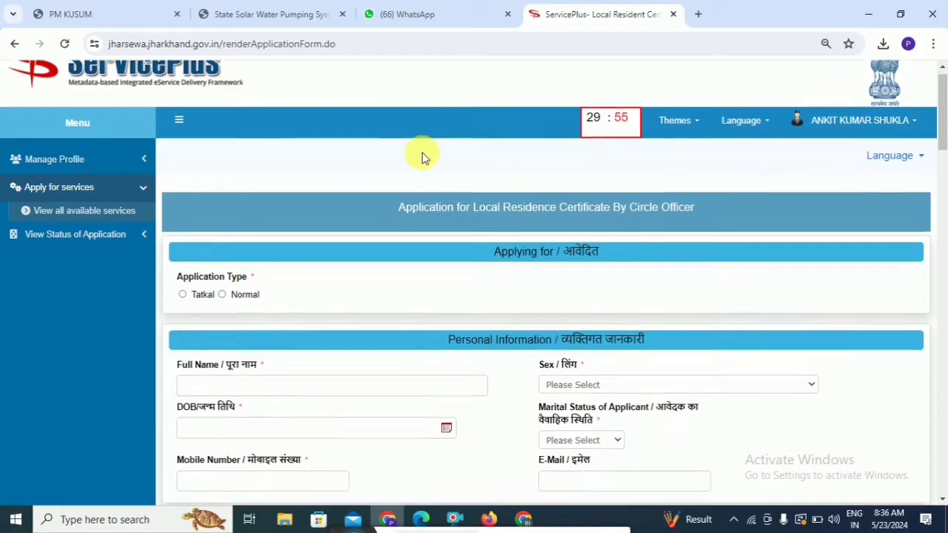
{"action": "scroll", "coordinate": [422, 157], "scroll_direction": "down", "scroll_amount": 2}
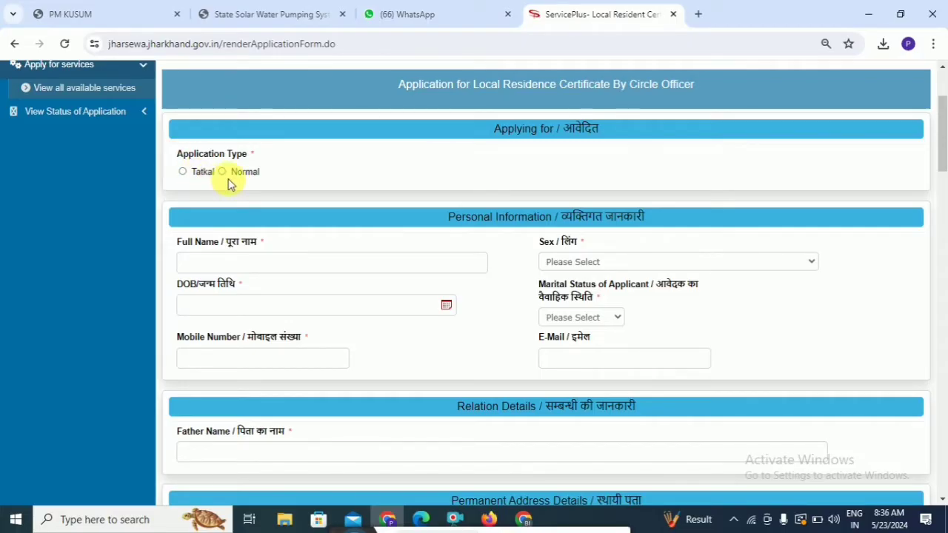
{"action": "left_click", "coordinate": [183, 171]}
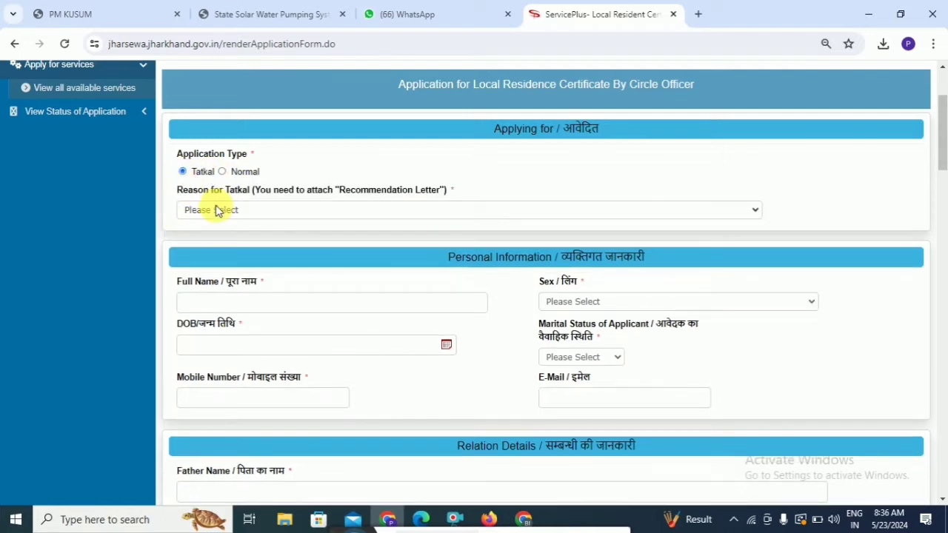
{"action": "left_click", "coordinate": [247, 211]}
{"action": "left_click", "coordinate": [402, 161]}
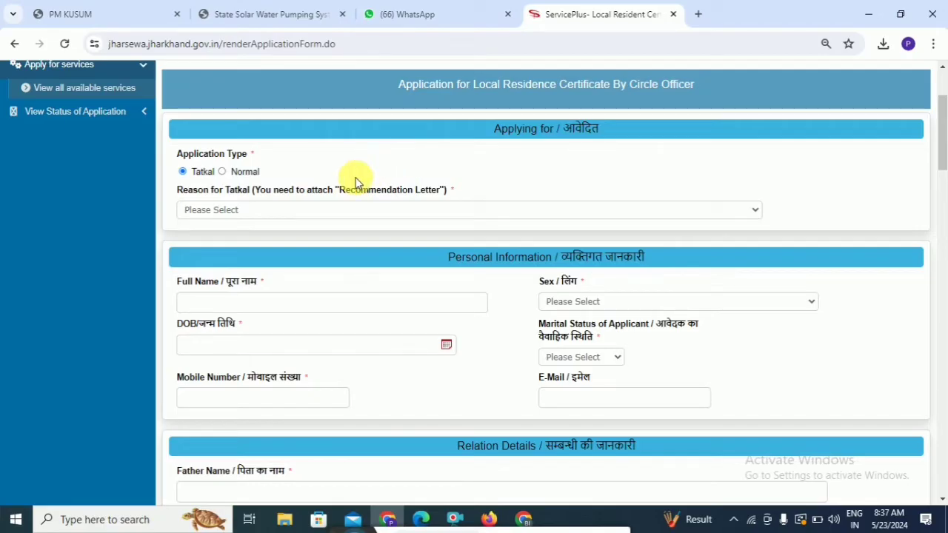
Set the application type to Normal and the applicant's sex to Male
{"action": "left_click", "coordinate": [223, 171]}
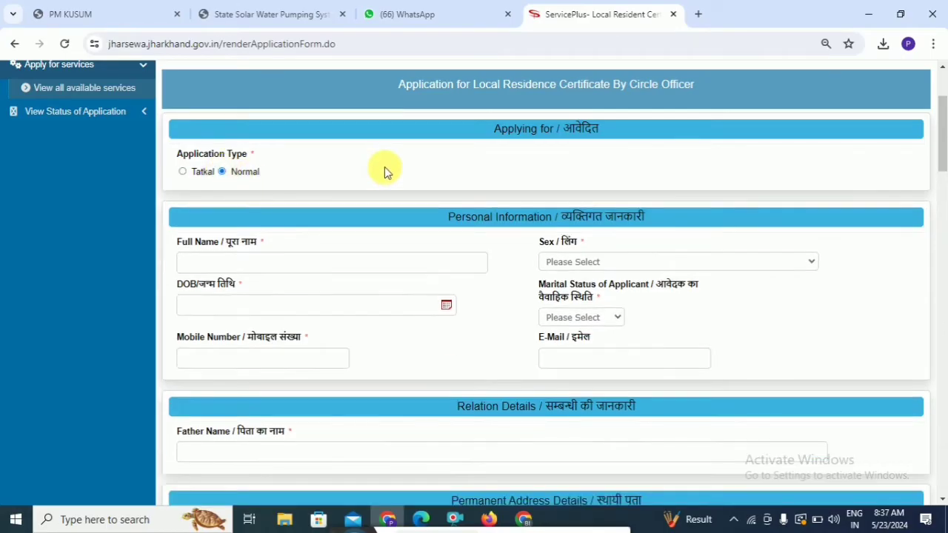
{"action": "scroll", "coordinate": [400, 166], "scroll_direction": "down", "scroll_amount": 2}
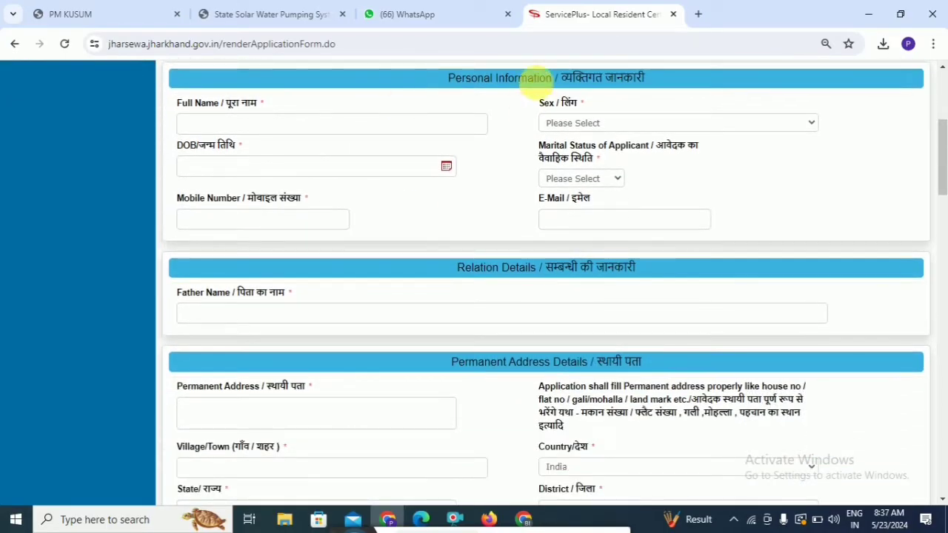
{"action": "left_click", "coordinate": [263, 130]}
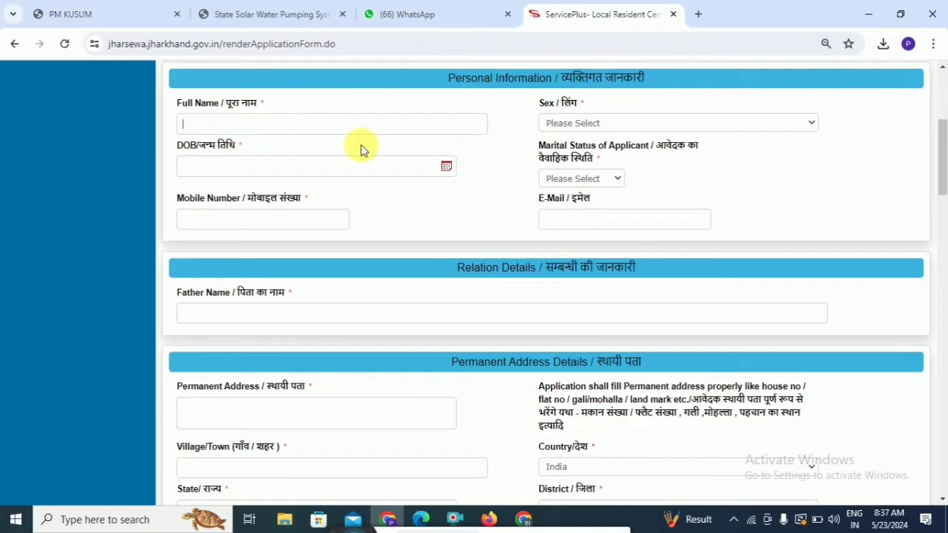
{"action": "left_click", "coordinate": [565, 124]}
{"action": "left_click", "coordinate": [578, 151]}
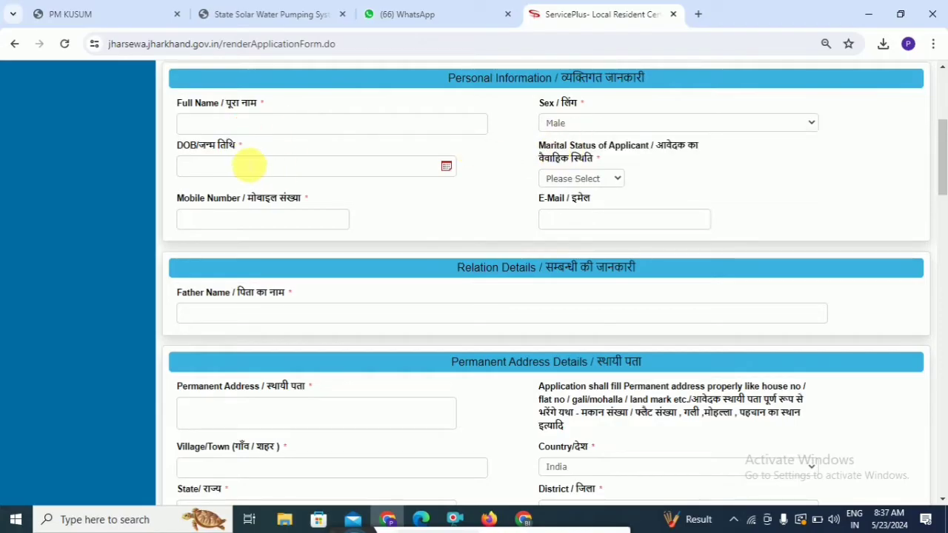
Set the applicant's marital status to Unmarried
{"action": "scroll", "coordinate": [578, 178], "scroll_direction": "down", "scroll_amount": 1}
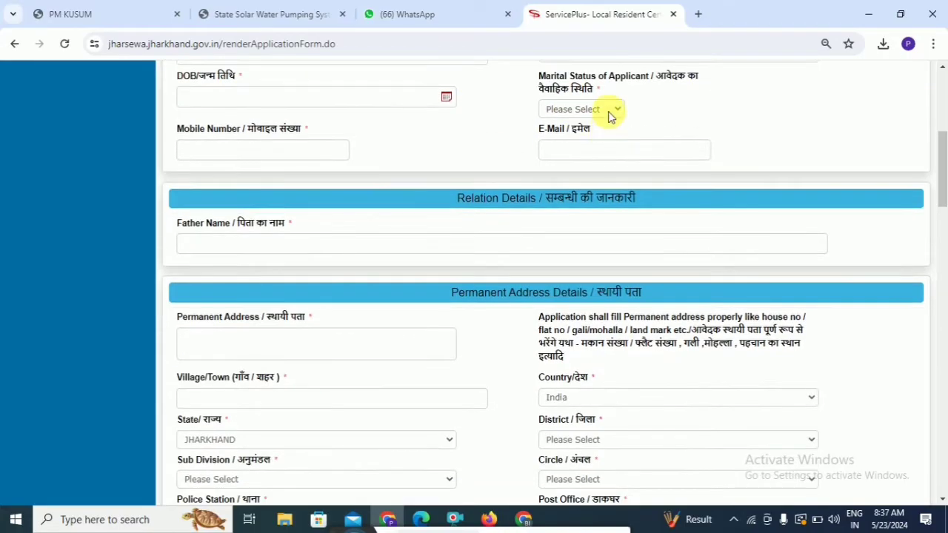
{"action": "left_click", "coordinate": [609, 115]}
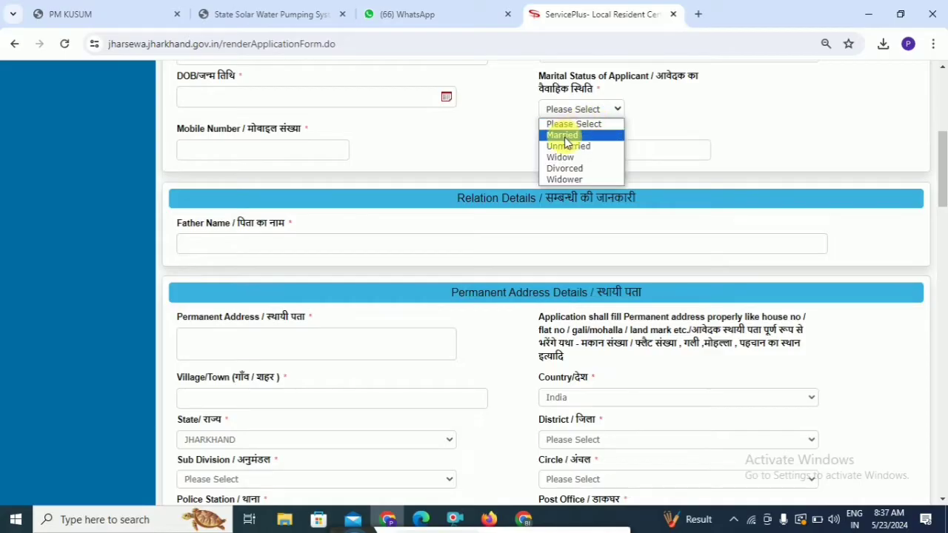
{"action": "left_click", "coordinate": [597, 134]}
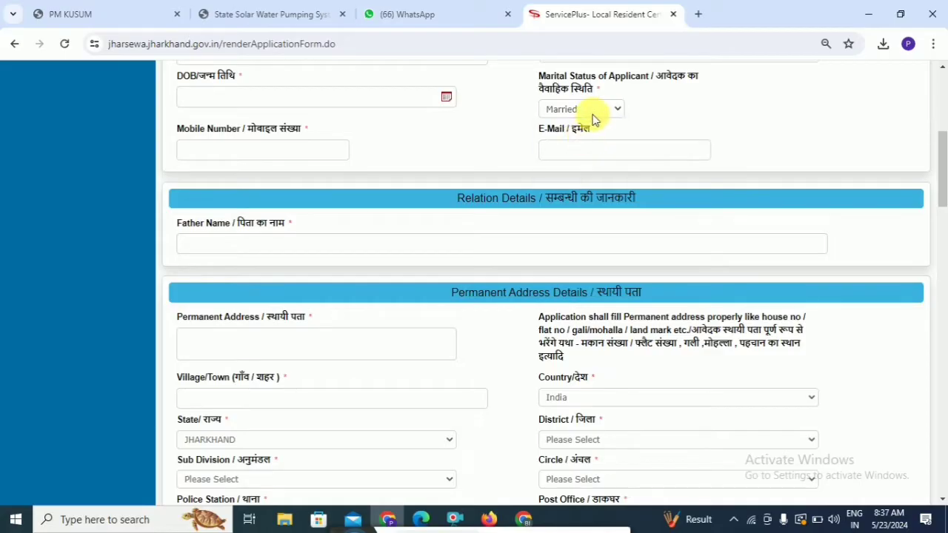
{"action": "left_click", "coordinate": [595, 111]}
{"action": "left_click", "coordinate": [582, 145]}
Examine the contact, father's name and permanent address fields of the application form
{"action": "scroll", "coordinate": [489, 140], "scroll_direction": "down", "scroll_amount": 1}
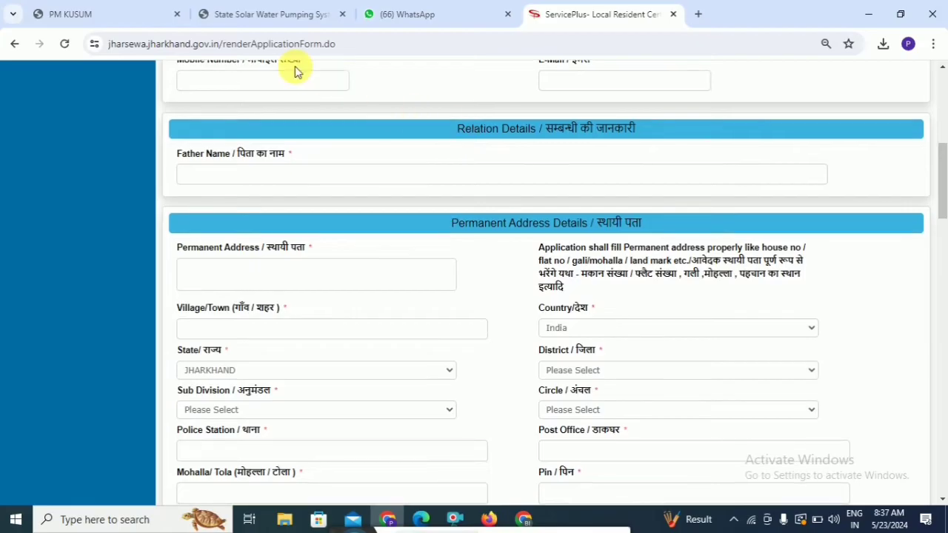
{"action": "scroll", "coordinate": [506, 99], "scroll_direction": "up", "scroll_amount": 1}
{"action": "scroll", "coordinate": [575, 97], "scroll_direction": "down", "scroll_amount": 1}
{"action": "scroll", "coordinate": [502, 140], "scroll_direction": "down", "scroll_amount": 1}
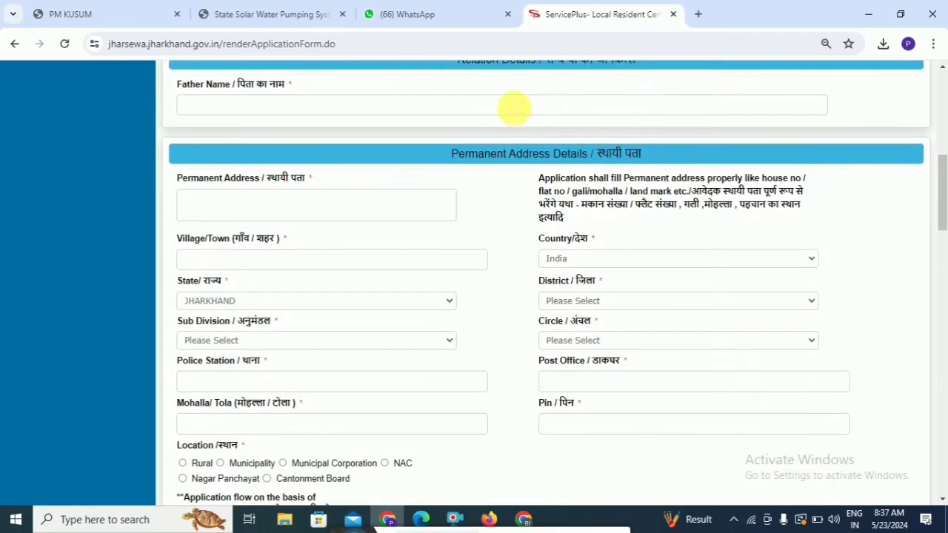
{"action": "scroll", "coordinate": [514, 109], "scroll_direction": "up", "scroll_amount": 1}
{"action": "left_click", "coordinate": [286, 178]}
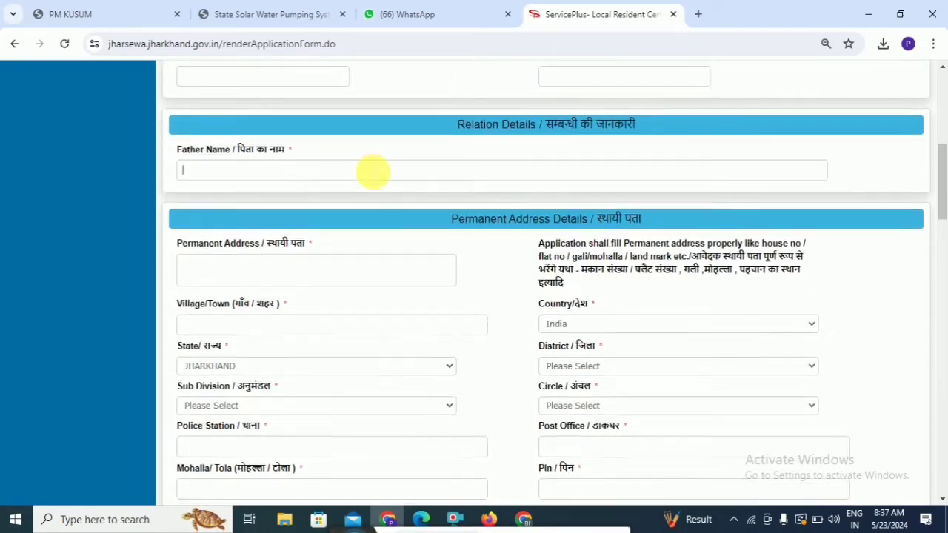
{"action": "scroll", "coordinate": [372, 172], "scroll_direction": "down", "scroll_amount": 2}
{"action": "left_click", "coordinate": [349, 143]}
{"action": "scroll", "coordinate": [470, 172], "scroll_direction": "up", "scroll_amount": 2}
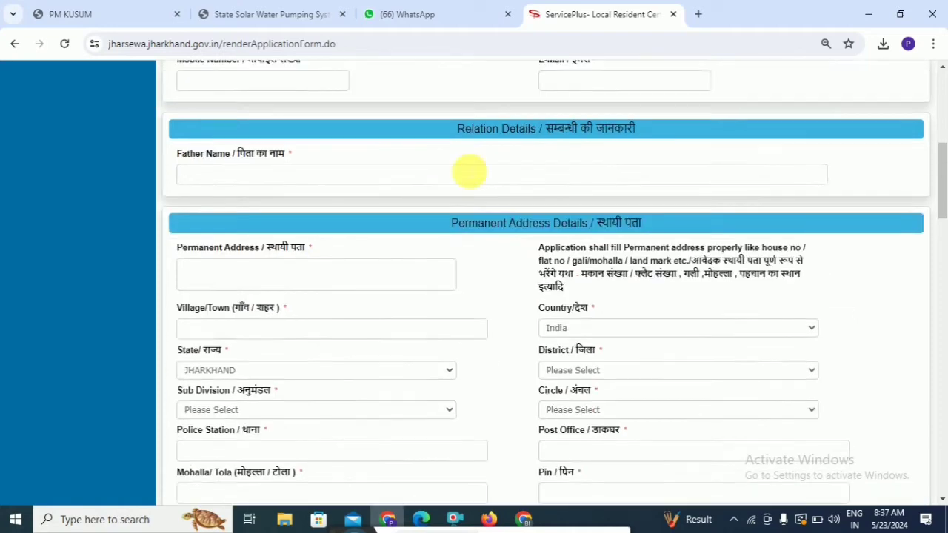
In the permanent address details, choose district PALAMU, sub division SADAR MEDININAGAR and circle PATAN
{"action": "scroll", "coordinate": [470, 172], "scroll_direction": "down", "scroll_amount": 3}
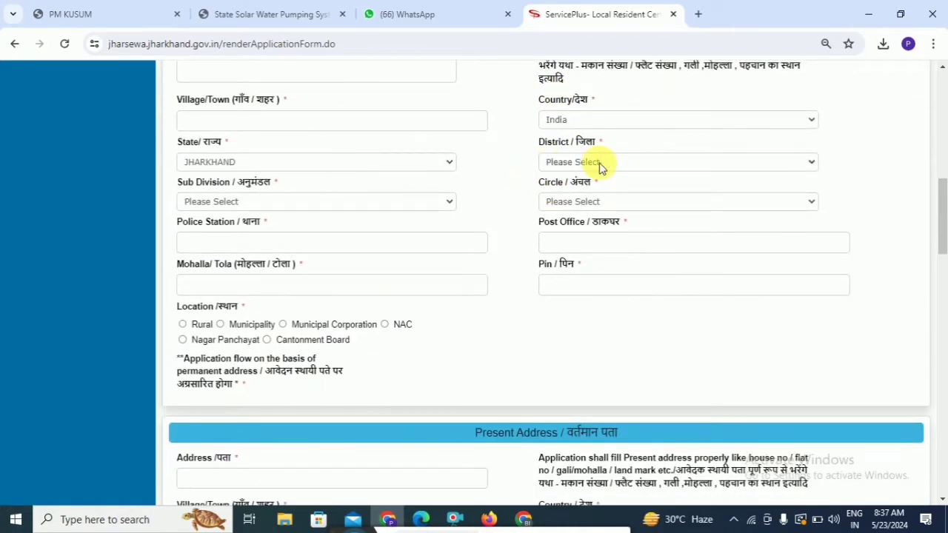
{"action": "left_click", "coordinate": [600, 167]}
{"action": "left_click", "coordinate": [511, 207]}
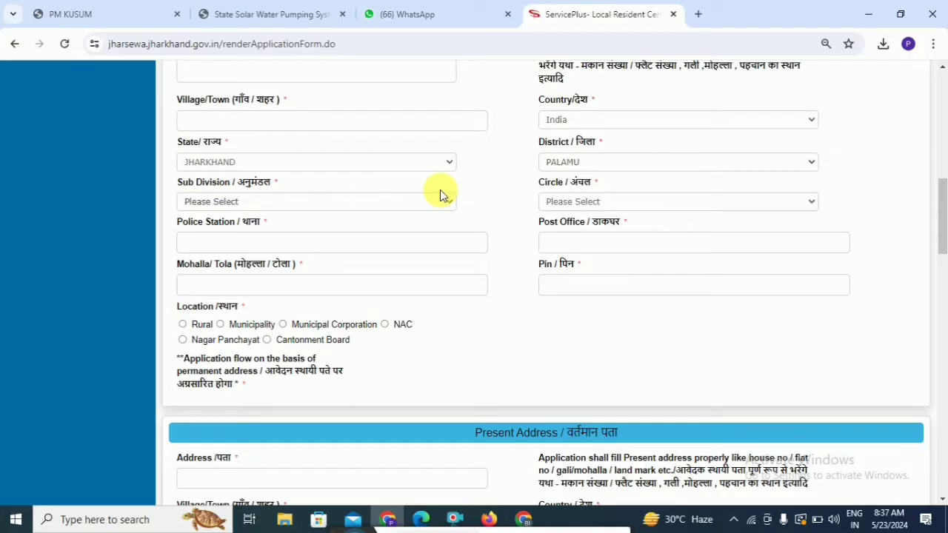
{"action": "left_click", "coordinate": [270, 204]}
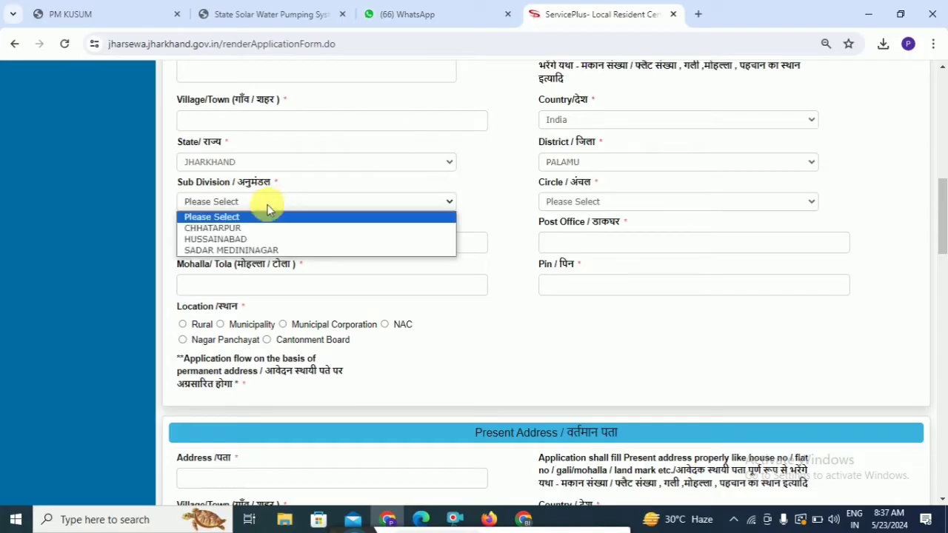
{"action": "left_click", "coordinate": [249, 251]}
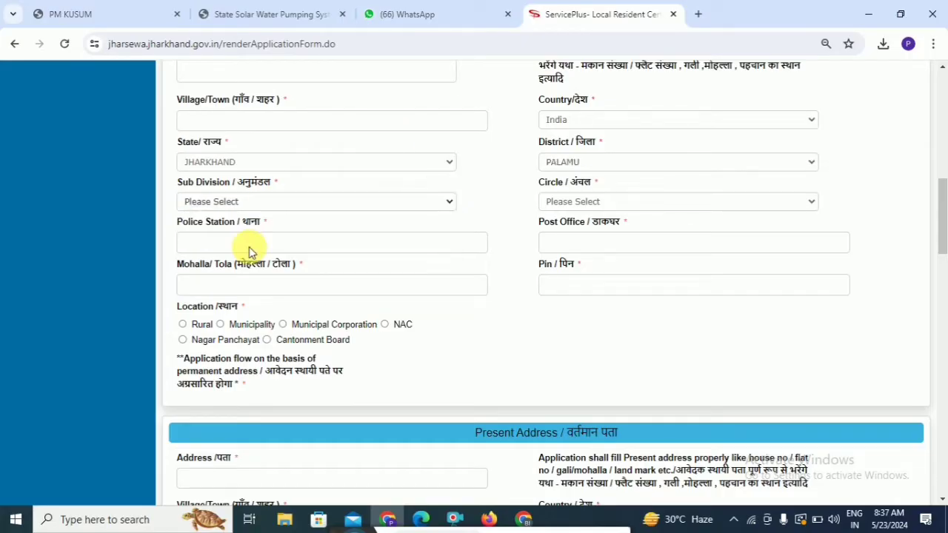
{"action": "left_click", "coordinate": [570, 202]}
{"action": "left_click", "coordinate": [571, 317]}
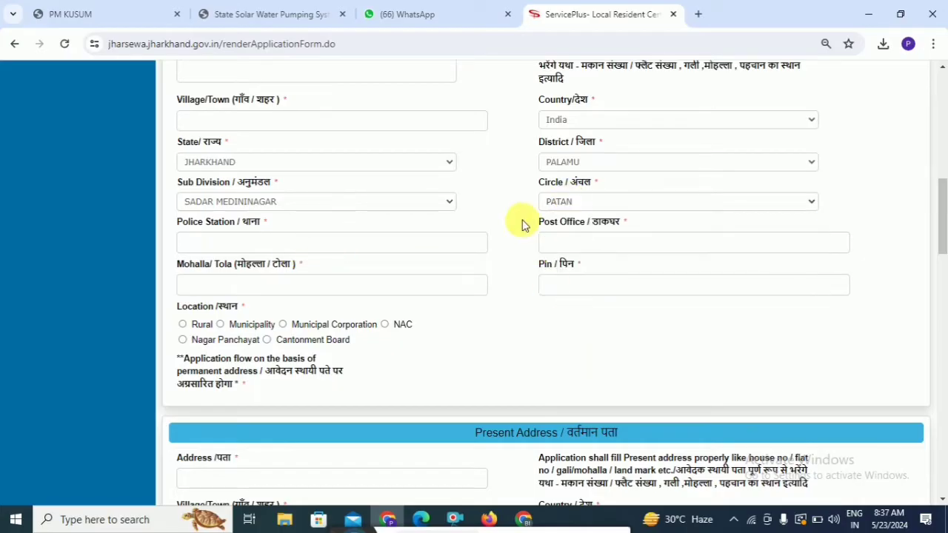
Enter PATAN as the permanent address's police station and fill in its post office
{"action": "left_click", "coordinate": [314, 246]}
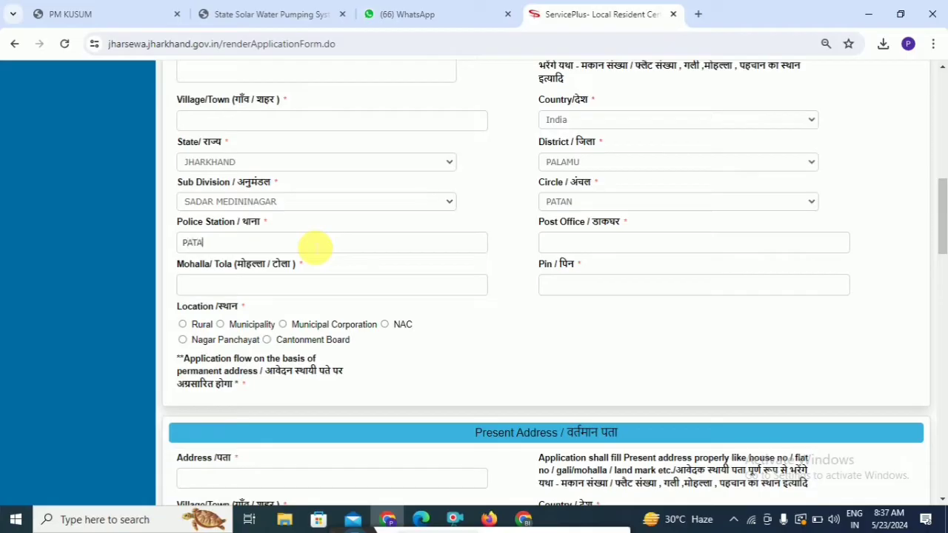
{"action": "left_click", "coordinate": [597, 243]}
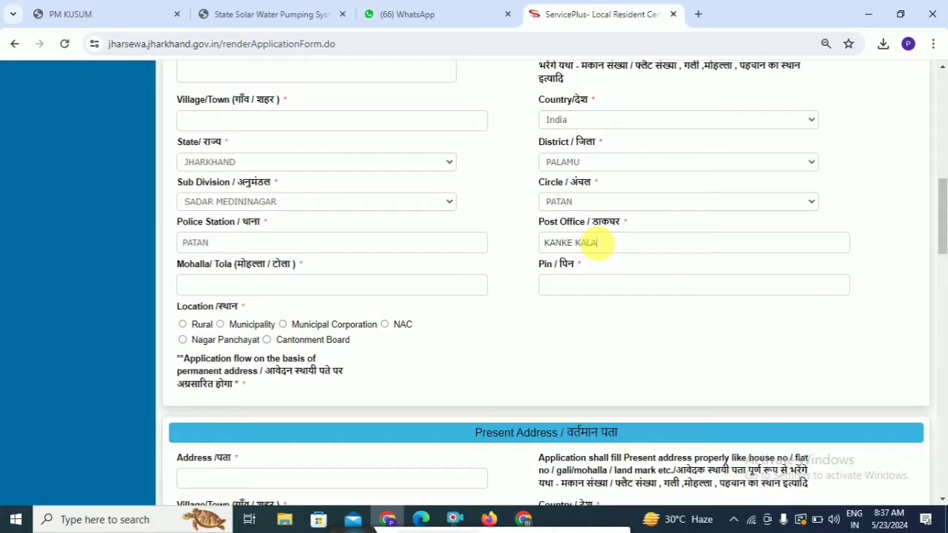
{"action": "left_click", "coordinate": [376, 283]}
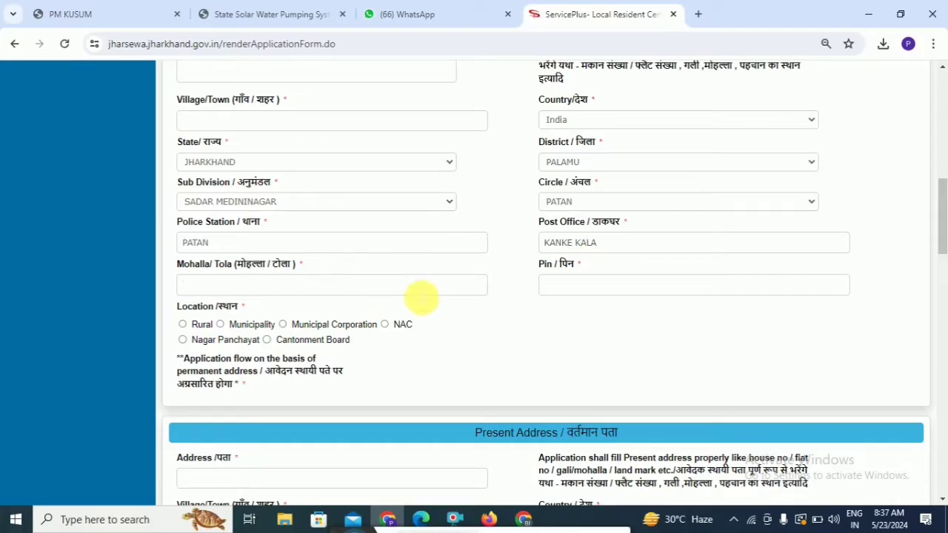
{"action": "scroll", "coordinate": [585, 250], "scroll_direction": "down", "scroll_amount": 1}
{"action": "scroll", "coordinate": [585, 250], "scroll_direction": "down", "scroll_amount": 1}
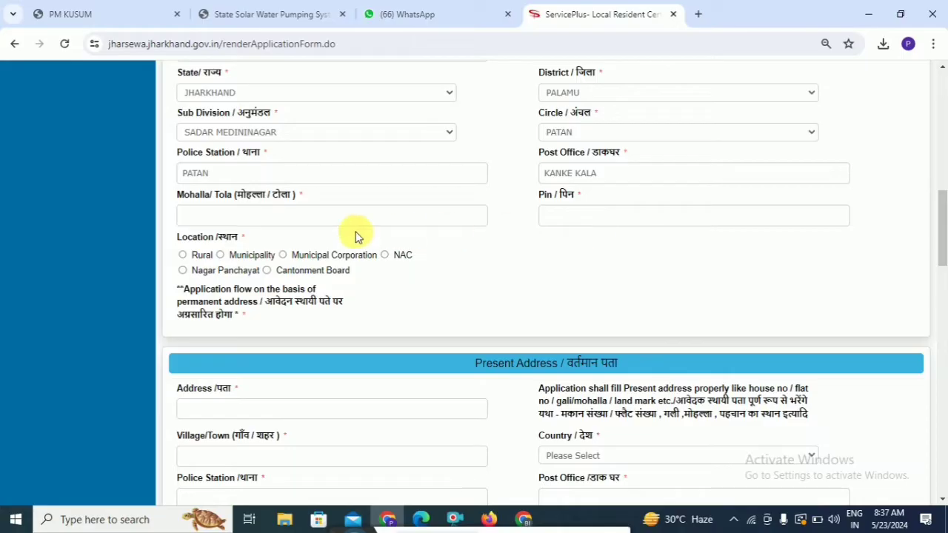
Set the permanent address's location type to Rural
{"action": "scroll", "coordinate": [219, 248], "scroll_direction": "down", "scroll_amount": 3}
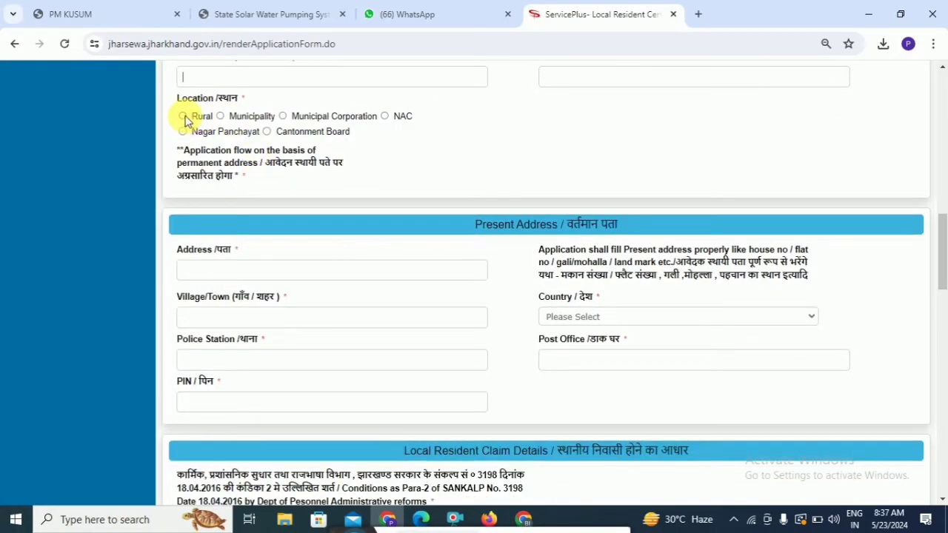
{"action": "left_click", "coordinate": [183, 117]}
{"action": "scroll", "coordinate": [333, 226], "scroll_direction": "down", "scroll_amount": 15}
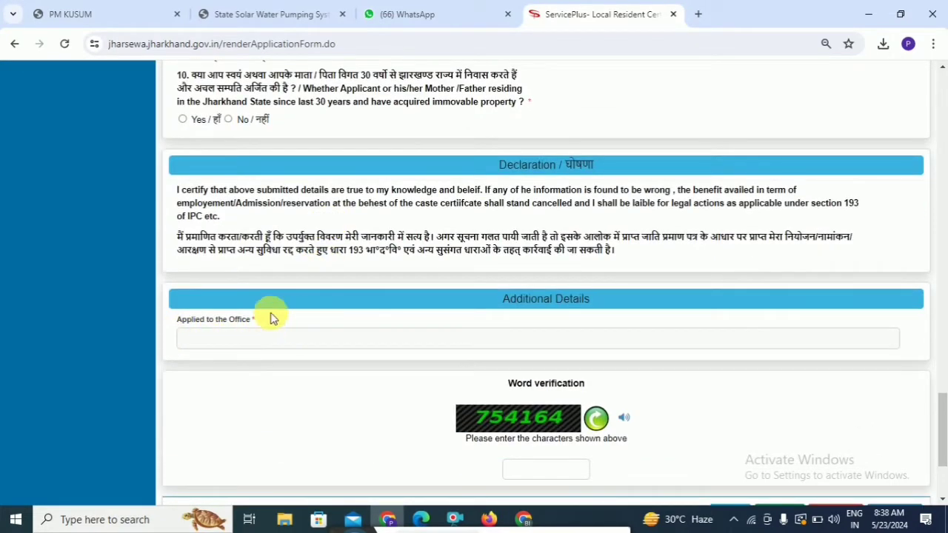
{"action": "scroll", "coordinate": [272, 318], "scroll_direction": "up", "scroll_amount": 12}
{"action": "scroll", "coordinate": [308, 335], "scroll_direction": "down", "scroll_amount": 5}
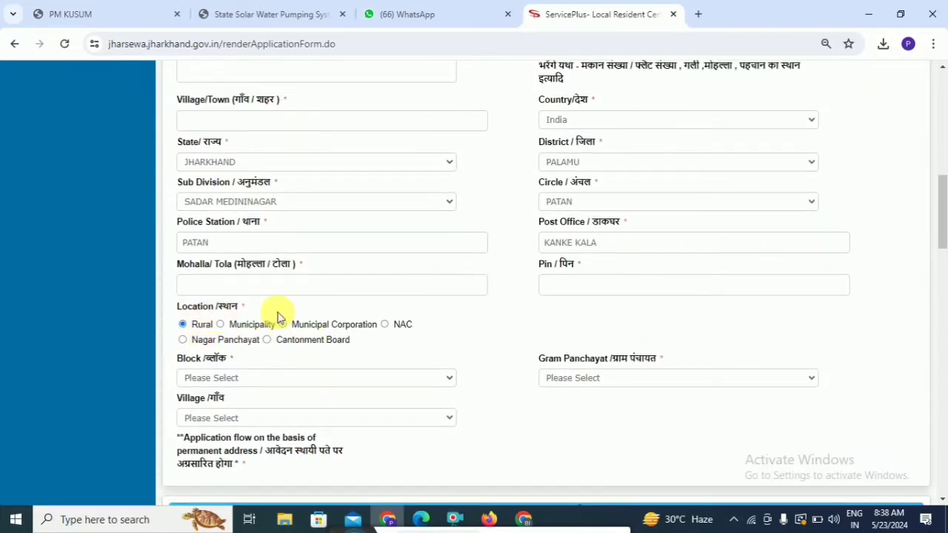
{"action": "scroll", "coordinate": [237, 308], "scroll_direction": "down", "scroll_amount": 2}
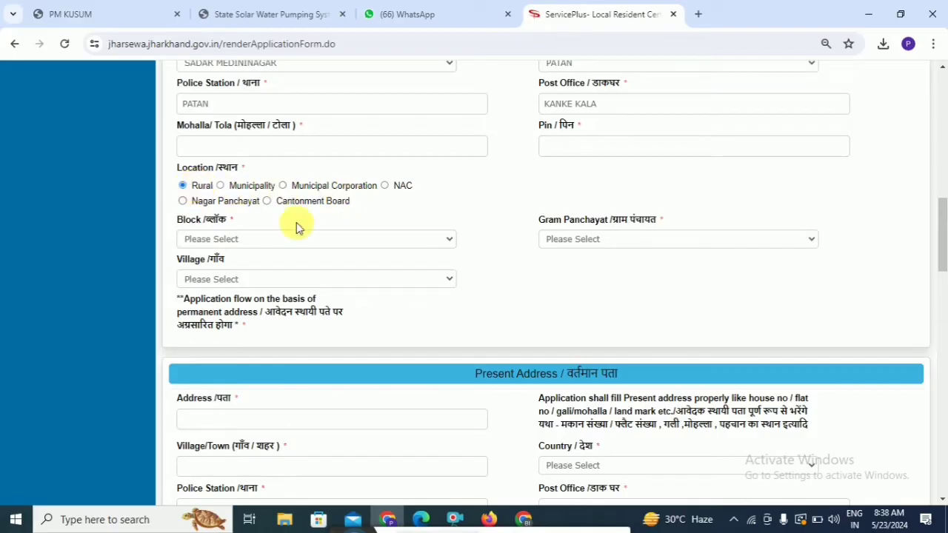
In the permanent address, choose block PATAN, gram panchayat KANKE KALAN and village Hari Alias Barsaita
{"action": "scroll", "coordinate": [313, 167], "scroll_direction": "down", "scroll_amount": 2}
{"action": "left_click", "coordinate": [322, 100]}
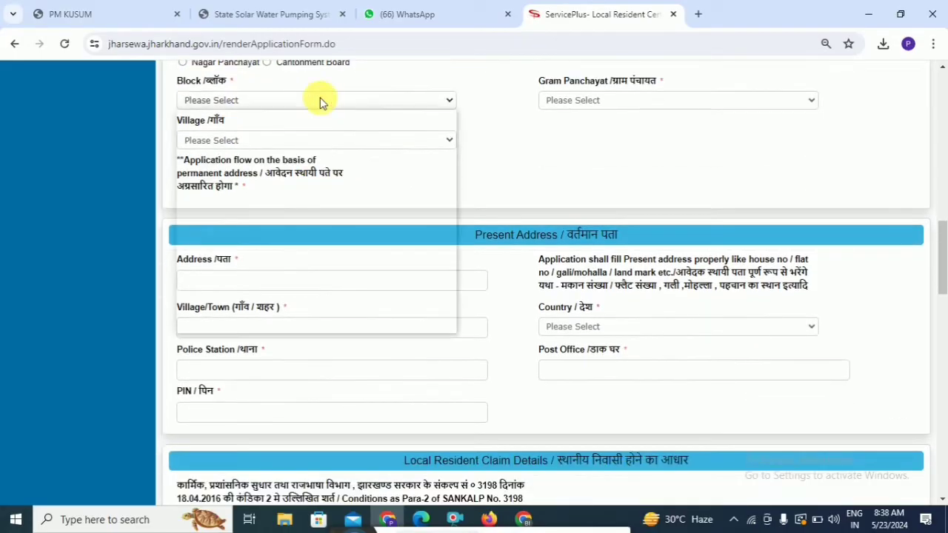
{"action": "left_click", "coordinate": [513, 126]}
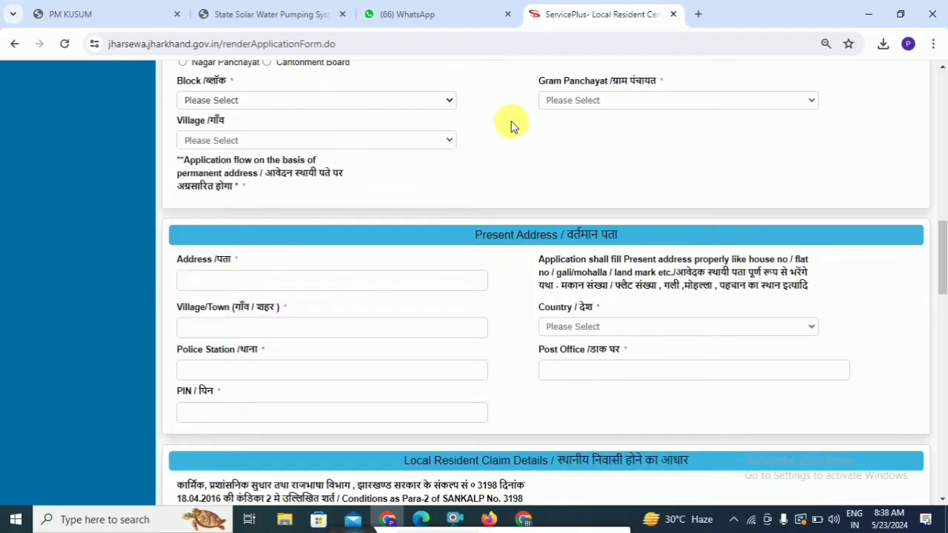
{"action": "left_click", "coordinate": [610, 100]}
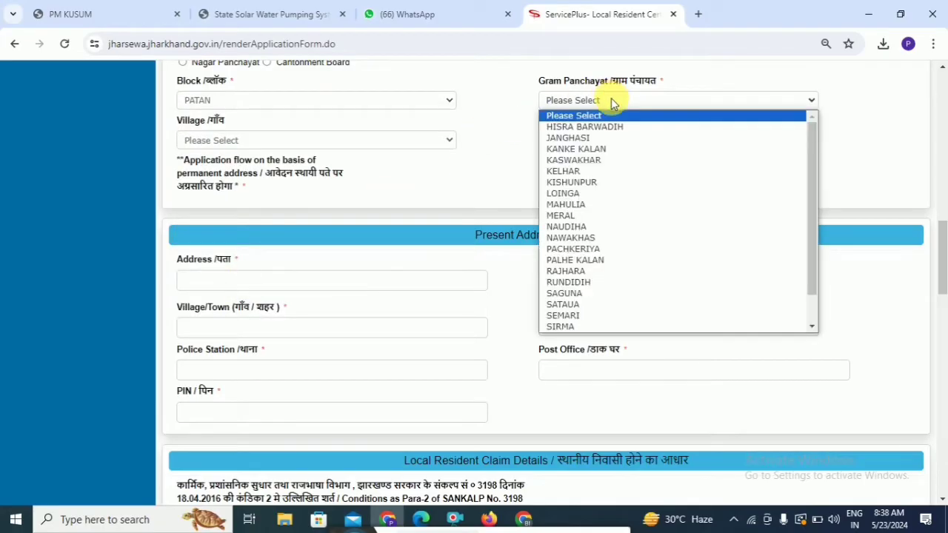
{"action": "left_click", "coordinate": [596, 149]}
{"action": "left_click", "coordinate": [311, 140]}
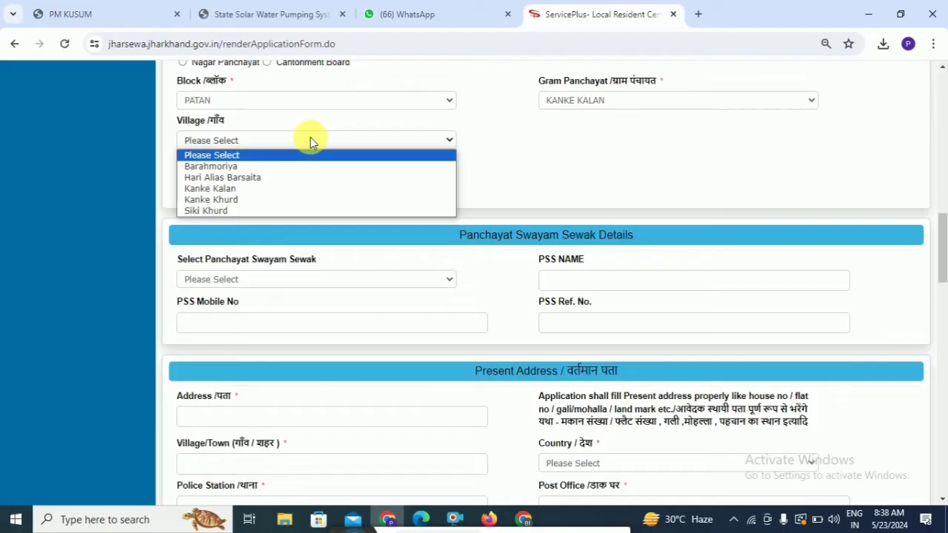
{"action": "left_click", "coordinate": [256, 180]}
Examine the Panchayat Swayam Sewak choices and the present address fields down to the local resident claim details
{"action": "scroll", "coordinate": [396, 183], "scroll_direction": "down", "scroll_amount": 4}
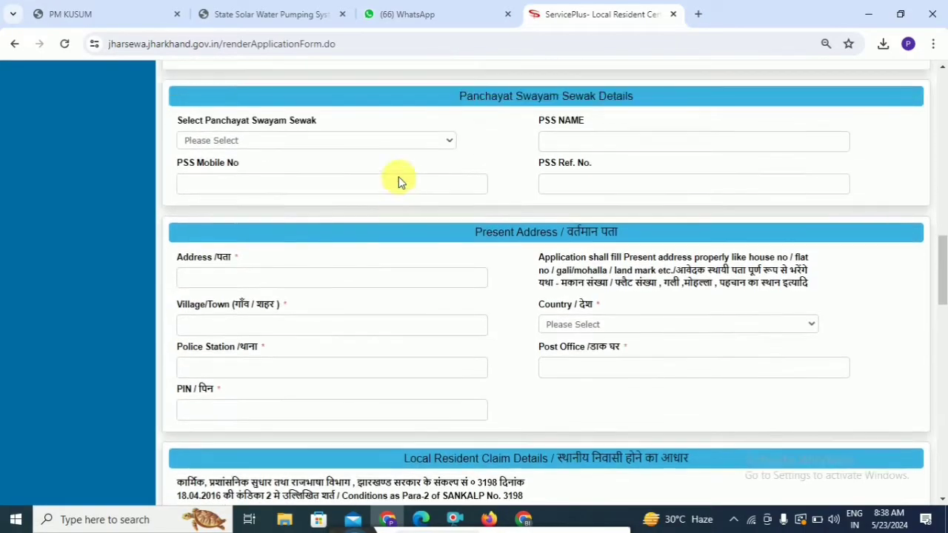
{"action": "scroll", "coordinate": [404, 181], "scroll_direction": "up", "scroll_amount": 3}
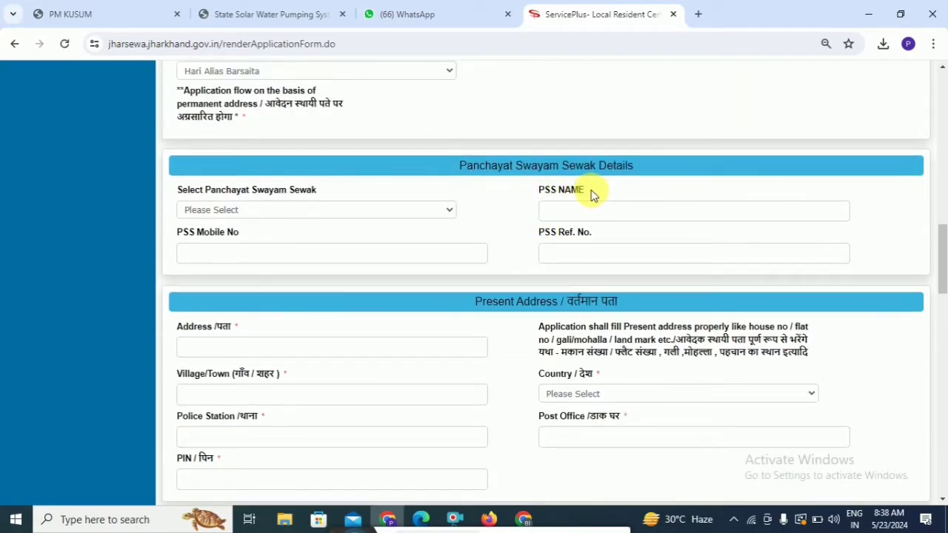
{"action": "scroll", "coordinate": [445, 171], "scroll_direction": "down", "scroll_amount": 1}
{"action": "left_click", "coordinate": [401, 140]}
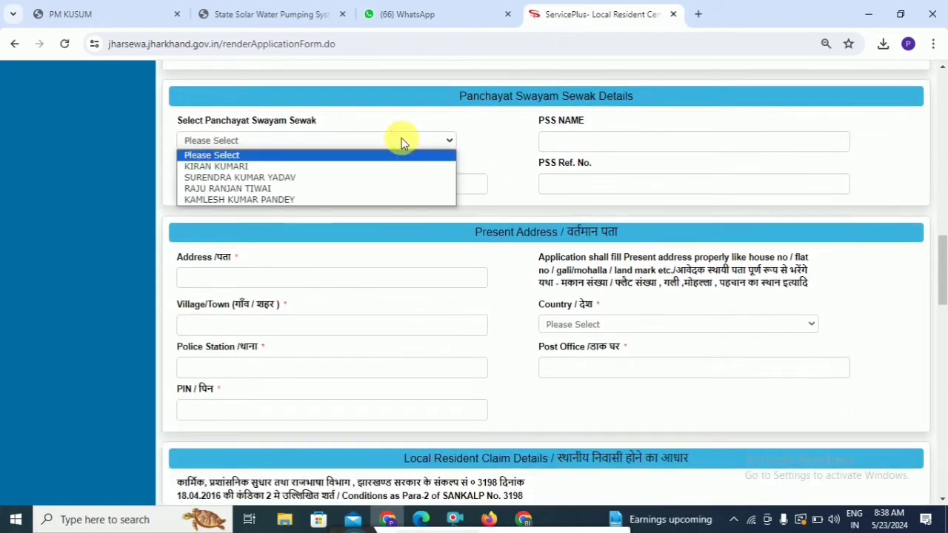
{"action": "left_click", "coordinate": [401, 141]}
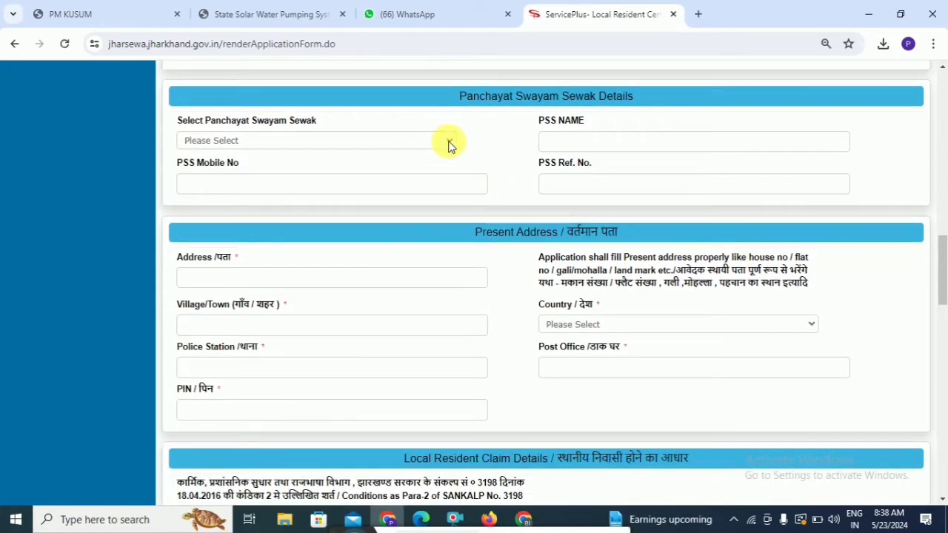
{"action": "scroll", "coordinate": [499, 152], "scroll_direction": "down", "scroll_amount": 2}
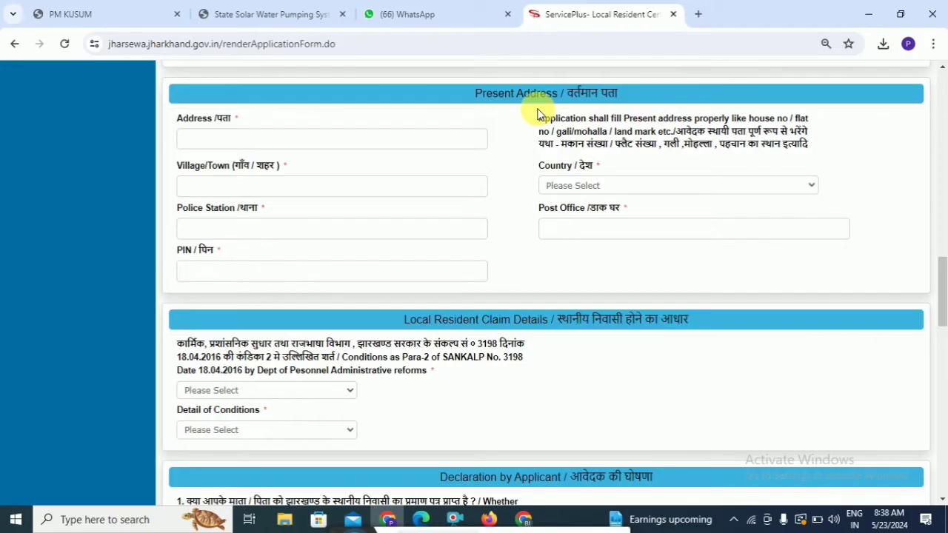
{"action": "scroll", "coordinate": [324, 148], "scroll_direction": "down", "scroll_amount": 1}
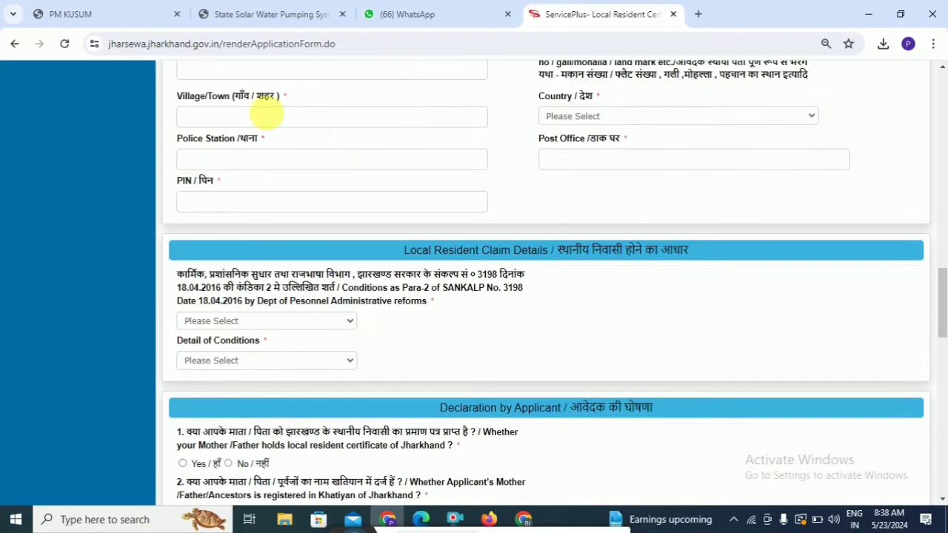
{"action": "scroll", "coordinate": [449, 174], "scroll_direction": "down", "scroll_amount": 2}
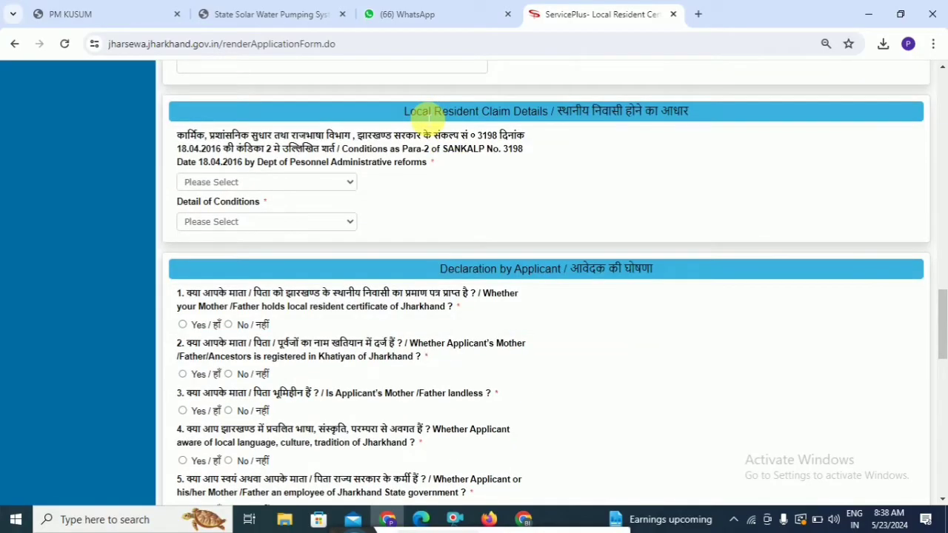
Select claim condition 2 (i) and its Jharkhand residence and Khatiyan description under Detail of Conditions
{"action": "left_click", "coordinate": [243, 184]}
{"action": "left_click", "coordinate": [232, 197]}
{"action": "left_click", "coordinate": [230, 221]}
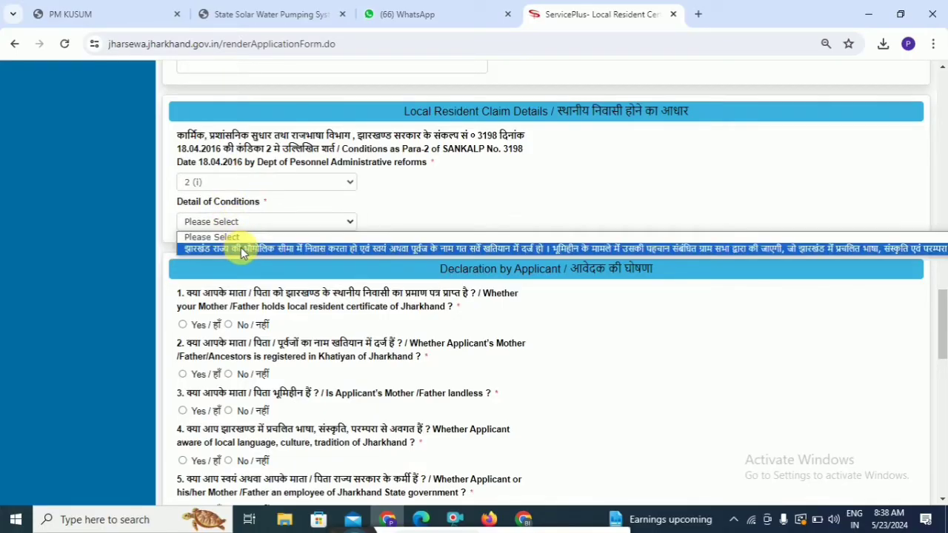
{"action": "left_click", "coordinate": [242, 249]}
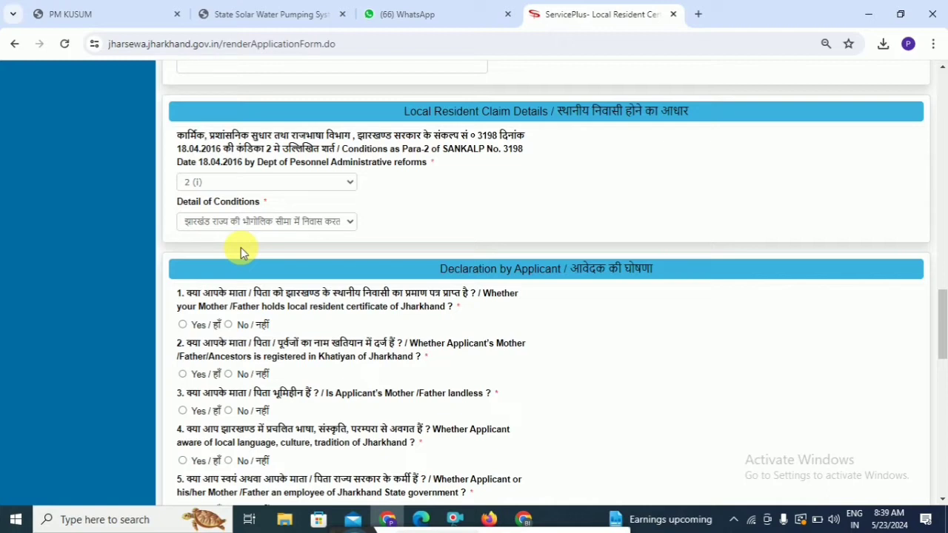
Try claim condition 2 (ii) and view the description offered for it
{"action": "left_click", "coordinate": [251, 182]}
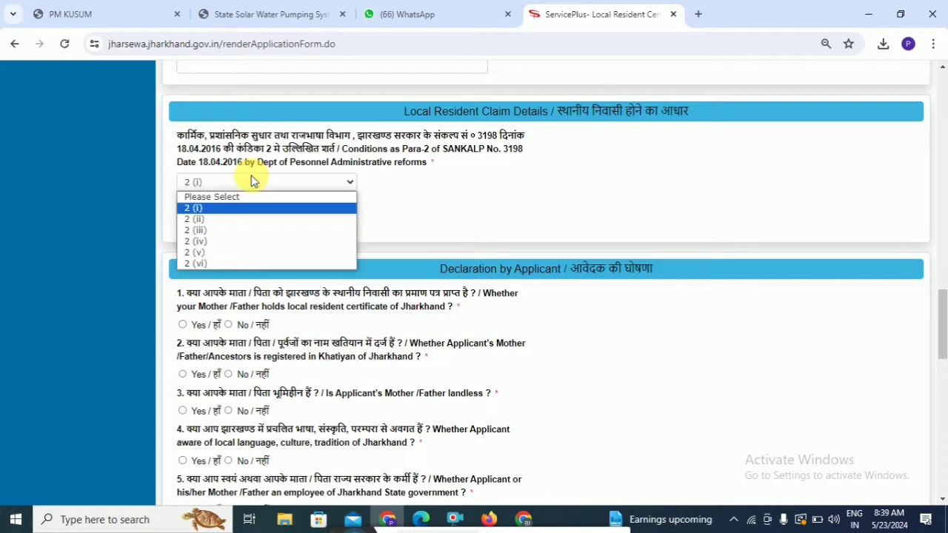
{"action": "left_click", "coordinate": [209, 220]}
{"action": "left_click", "coordinate": [212, 221]}
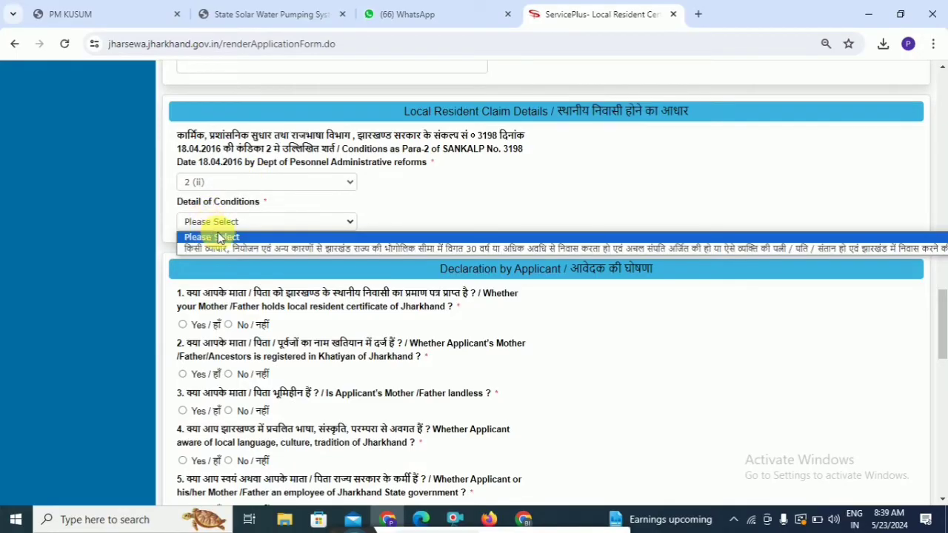
{"action": "left_click", "coordinate": [249, 195]}
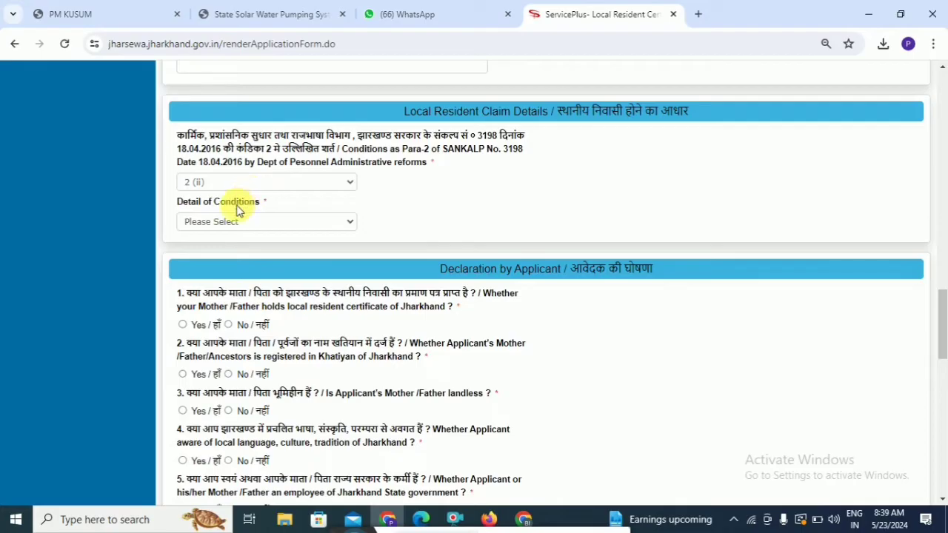
Switch the claim condition back to 2 (i) and choose its description under Detail of Conditions
{"action": "left_click", "coordinate": [238, 181]}
{"action": "left_click", "coordinate": [210, 208]}
{"action": "scroll", "coordinate": [461, 217], "scroll_direction": "up", "scroll_amount": 2}
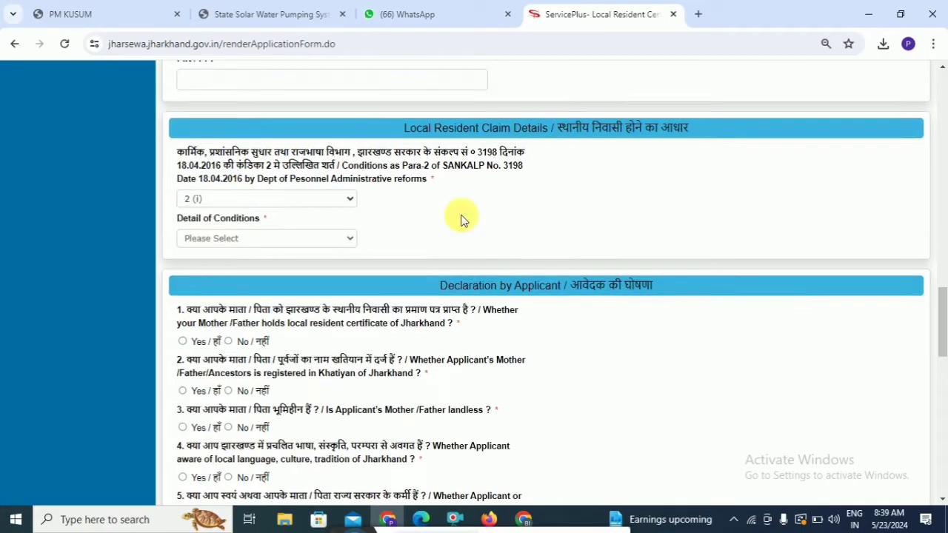
{"action": "scroll", "coordinate": [437, 286], "scroll_direction": "down", "scroll_amount": 3}
{"action": "left_click", "coordinate": [299, 151]}
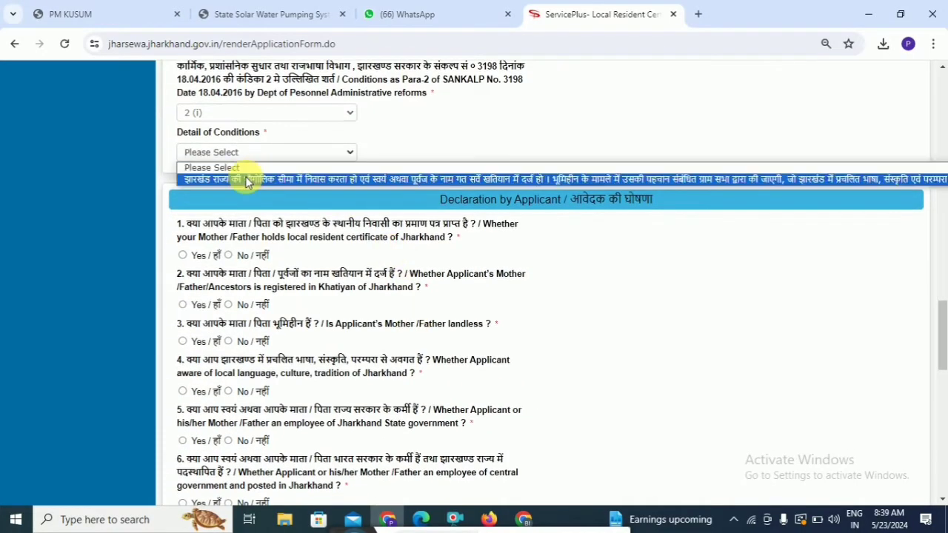
{"action": "left_click", "coordinate": [239, 179]}
In the applicant's declaration, answer Yes to the parents' resident certificate and Khatiyan registration questions, and No to being landless
{"action": "scroll", "coordinate": [467, 207], "scroll_direction": "down", "scroll_amount": 3}
{"action": "scroll", "coordinate": [480, 221], "scroll_direction": "up", "scroll_amount": 2}
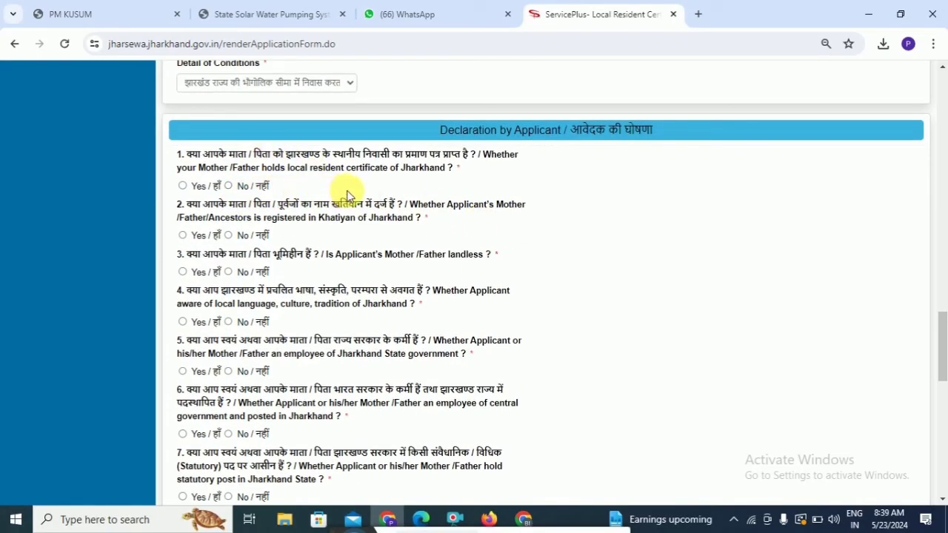
{"action": "left_click", "coordinate": [183, 186]}
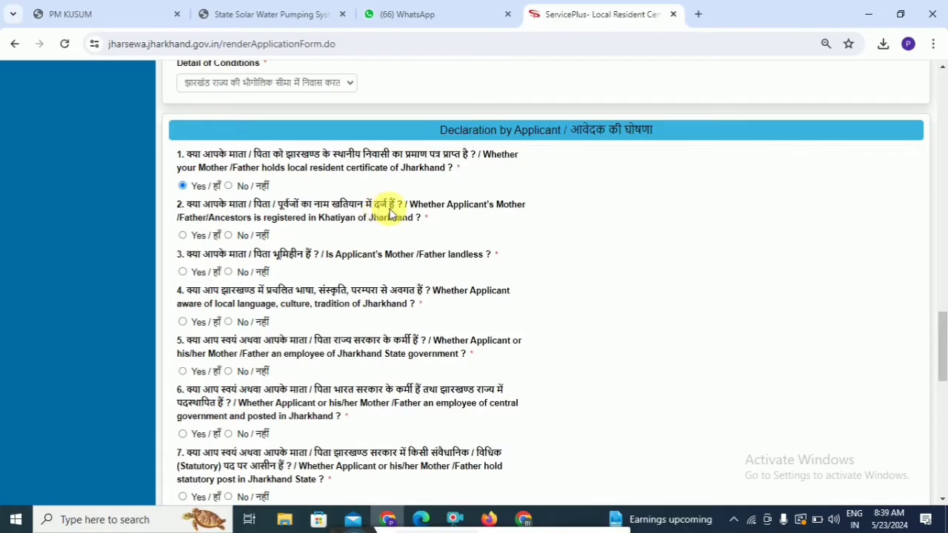
{"action": "left_click", "coordinate": [182, 236]}
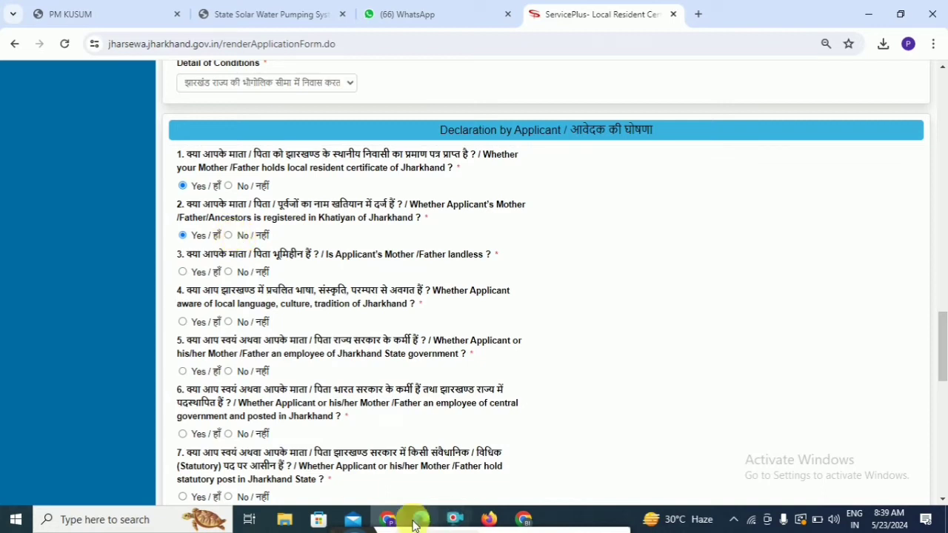
{"action": "mouse_move", "coordinate": [320, 439]}
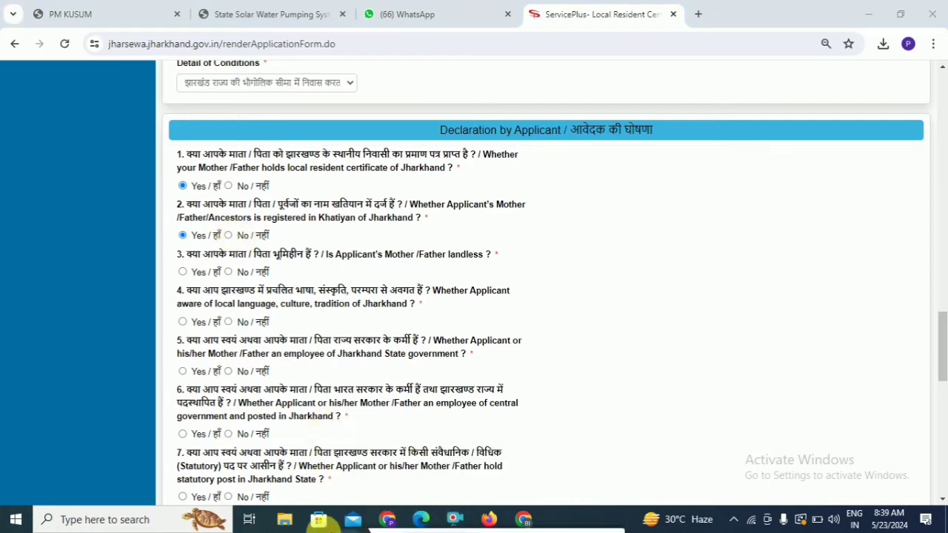
{"action": "scroll", "coordinate": [267, 248], "scroll_direction": "down", "scroll_amount": 1}
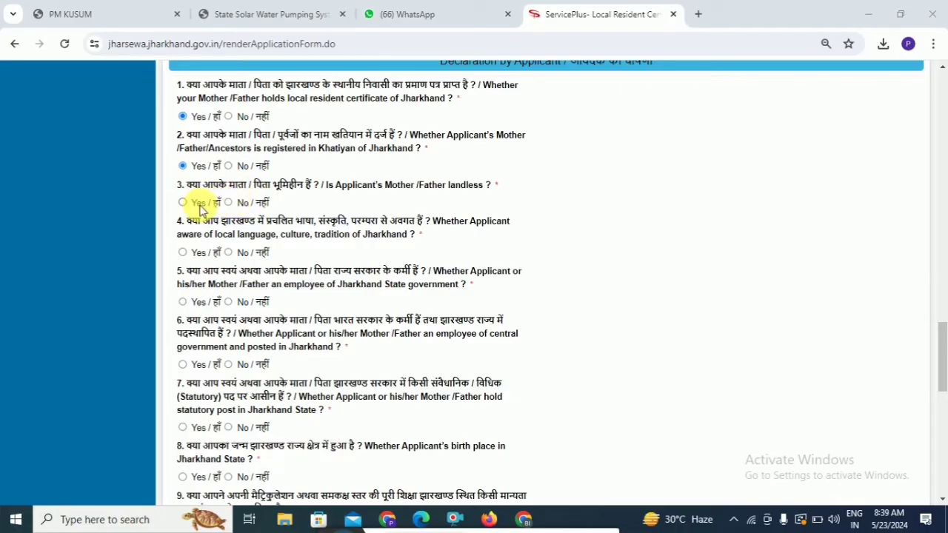
{"action": "left_click", "coordinate": [228, 203]}
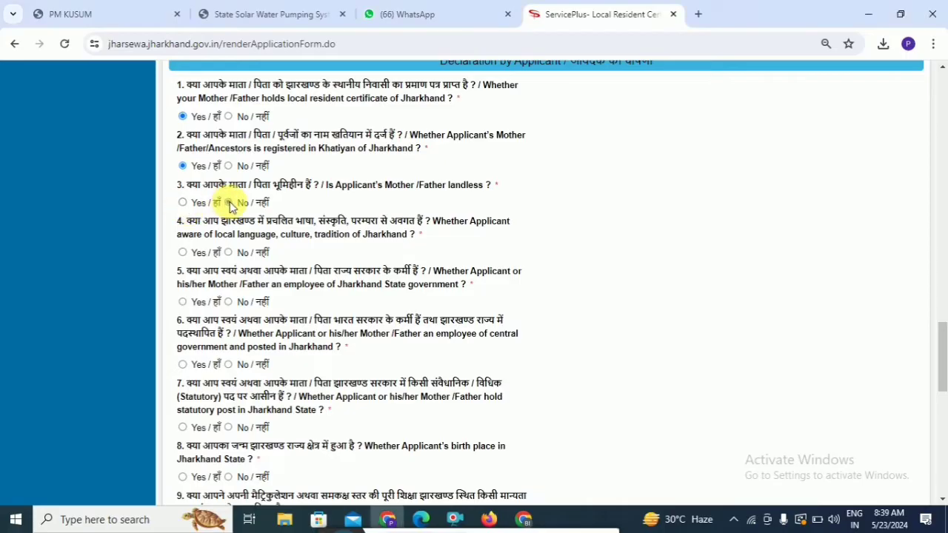
Answer Yes to knowing Jharkhand's language and culture, and No to the state employment, central employment and statutory post questions
{"action": "scroll", "coordinate": [230, 208], "scroll_direction": "down", "scroll_amount": 2}
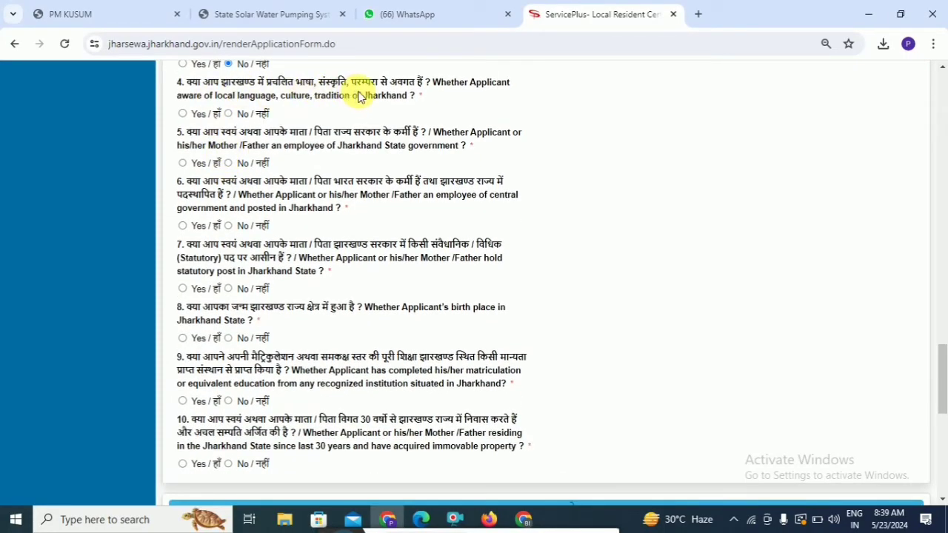
{"action": "left_click", "coordinate": [182, 113]}
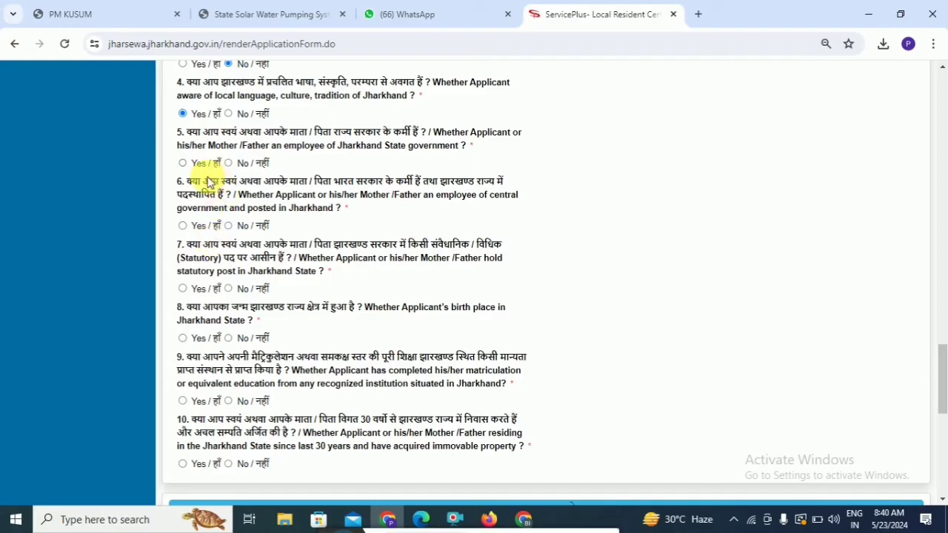
{"action": "left_click", "coordinate": [228, 163]}
{"action": "left_click", "coordinate": [228, 225]}
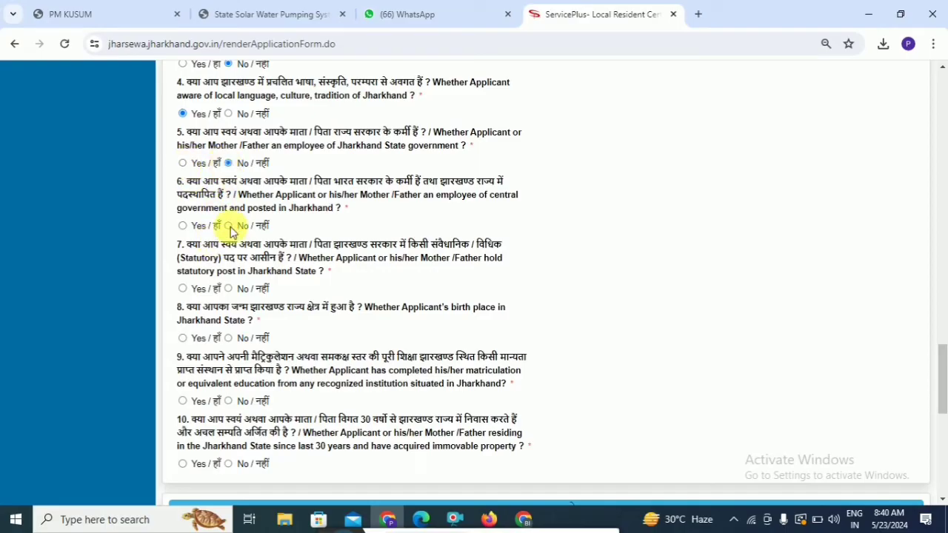
{"action": "left_click", "coordinate": [228, 289]}
Answer Yes to declaration questions 8 to 10 on birth in Jharkhand, matriculation there, and 30-year residence with immovable property
{"action": "scroll", "coordinate": [228, 289], "scroll_direction": "down", "scroll_amount": 2}
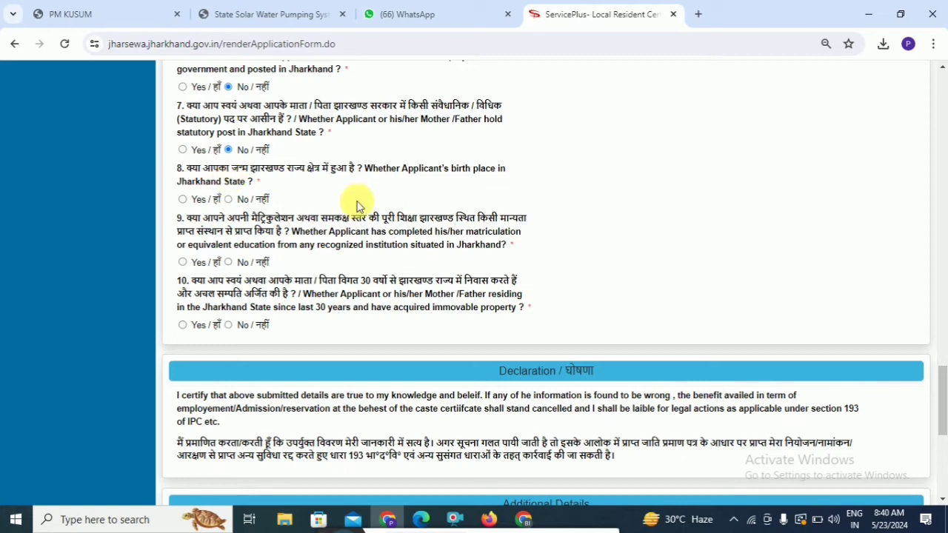
{"action": "left_click", "coordinate": [186, 200]}
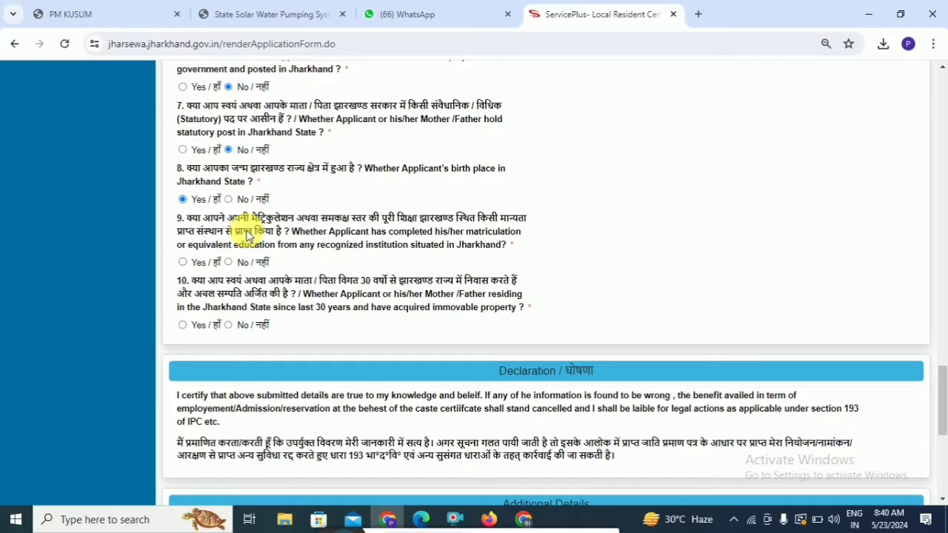
{"action": "left_click", "coordinate": [183, 263]}
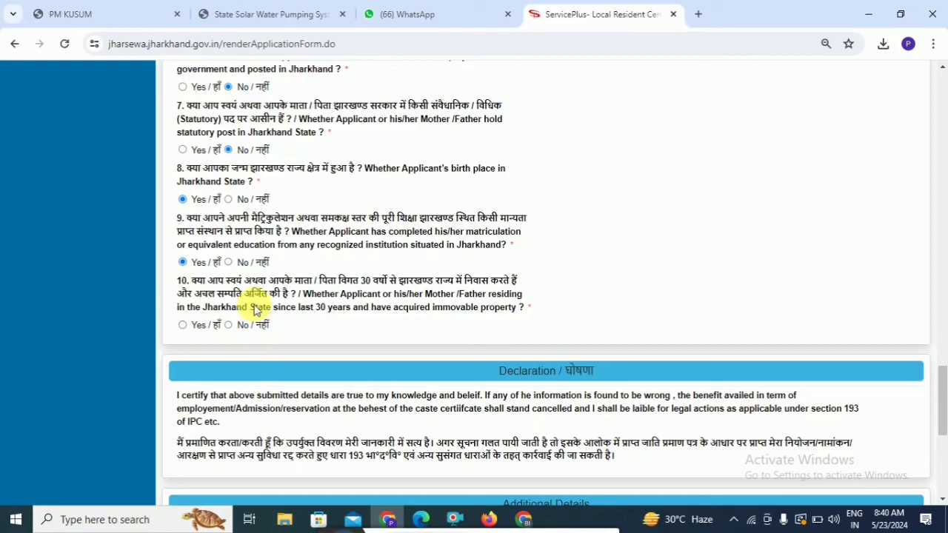
{"action": "left_click", "coordinate": [182, 325]}
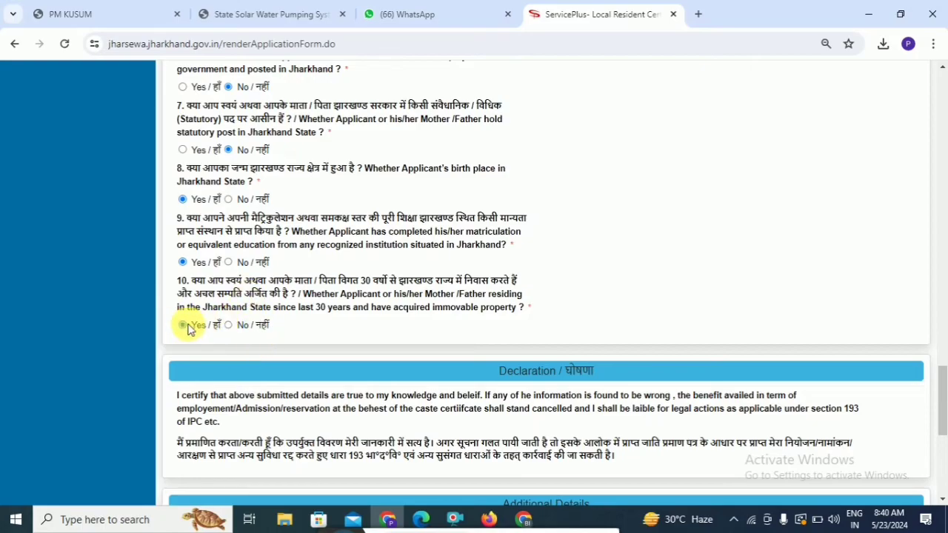
Check the filled-in application from the applicant's details through the office applied to, and proceed to attaching the annexures
{"action": "scroll", "coordinate": [557, 229], "scroll_direction": "down", "scroll_amount": 4}
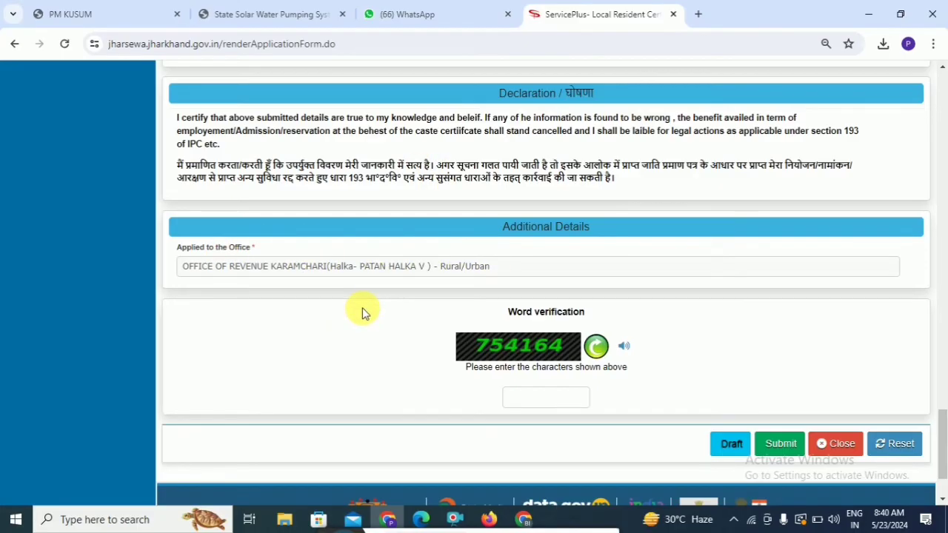
{"action": "scroll", "coordinate": [656, 303], "scroll_direction": "down", "scroll_amount": 1}
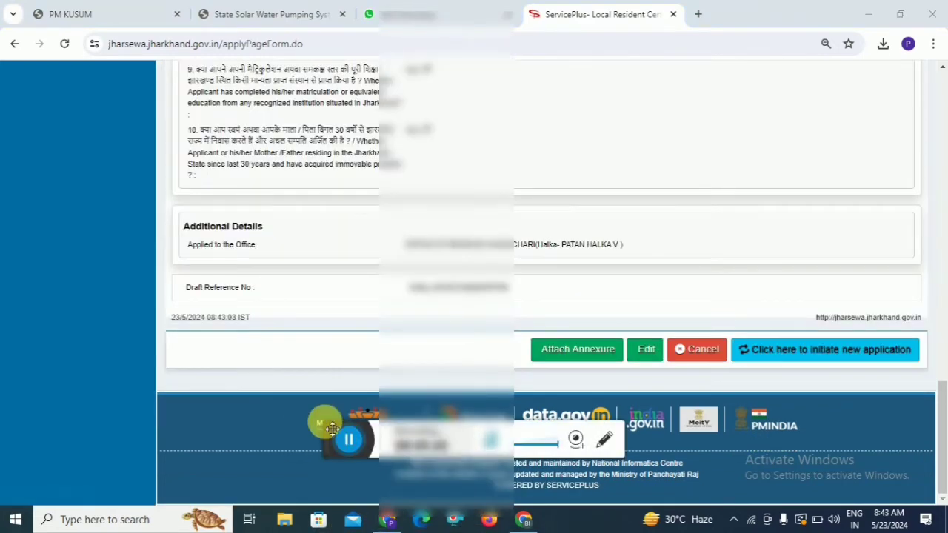
{"action": "scroll", "coordinate": [463, 254], "scroll_direction": "up", "scroll_amount": 20}
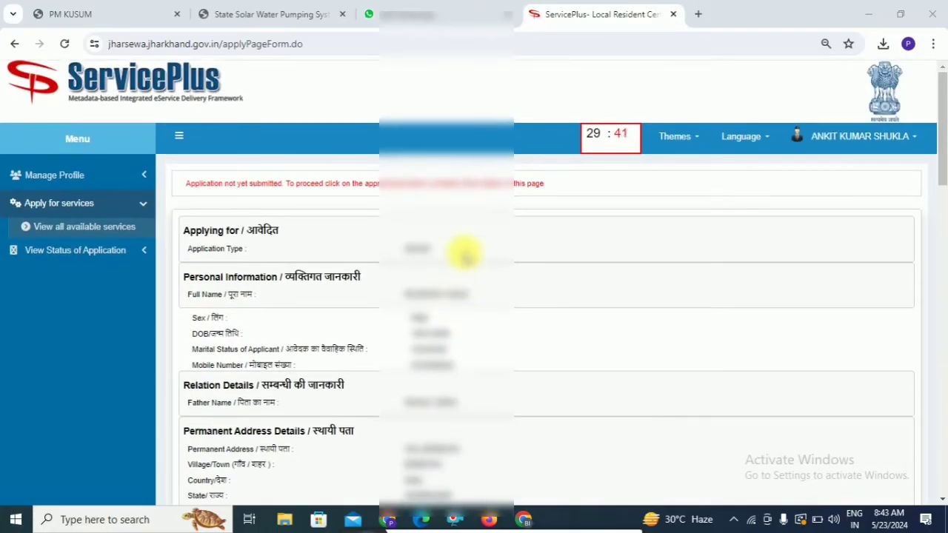
{"action": "scroll", "coordinate": [463, 253], "scroll_direction": "down", "scroll_amount": 2}
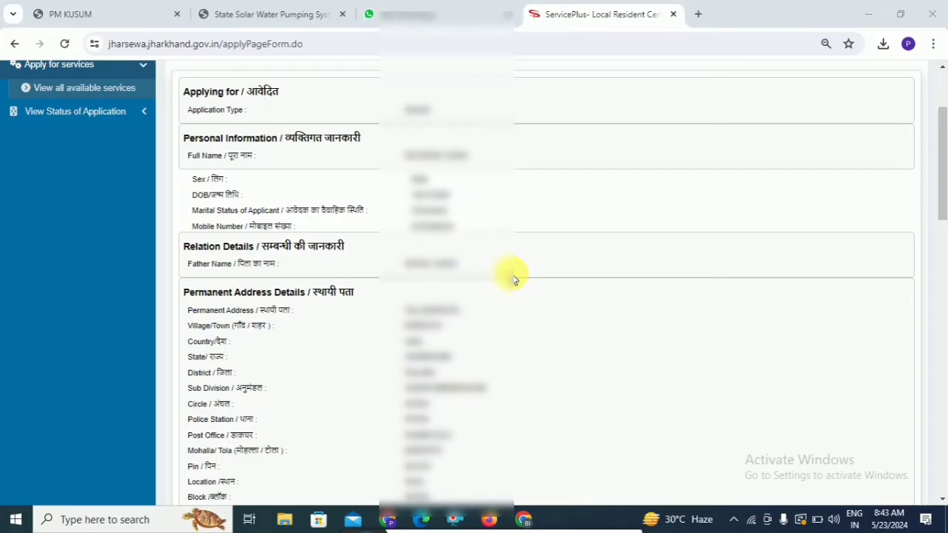
{"action": "scroll", "coordinate": [515, 280], "scroll_direction": "down", "scroll_amount": 15}
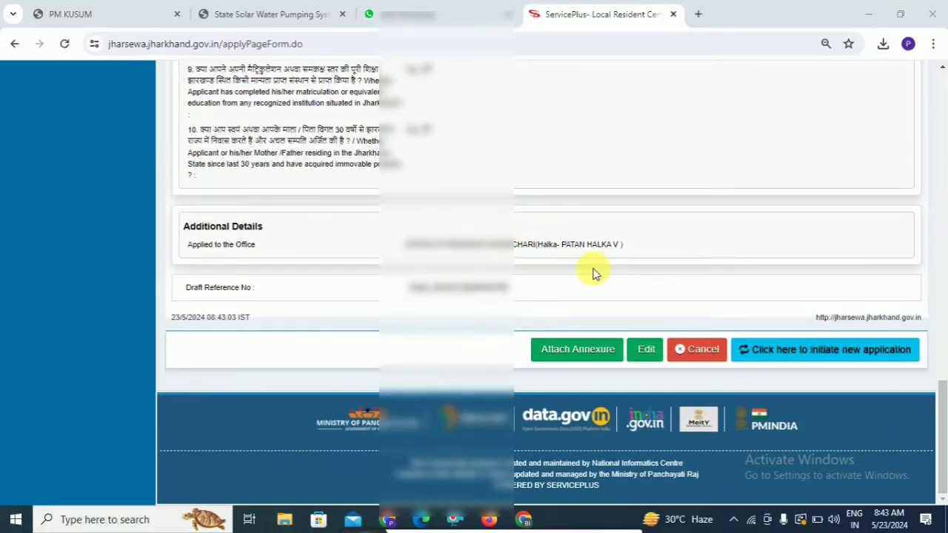
{"action": "left_click", "coordinate": [577, 353]}
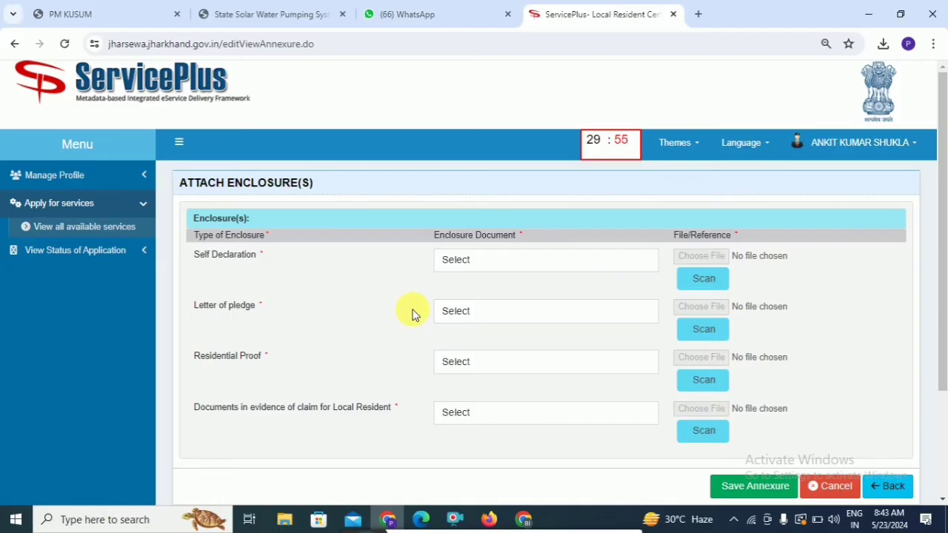
Choose Self declaration as the Self Declaration enclosure document and Letter of pledge as the Letter of pledge document
{"action": "left_click", "coordinate": [480, 264]}
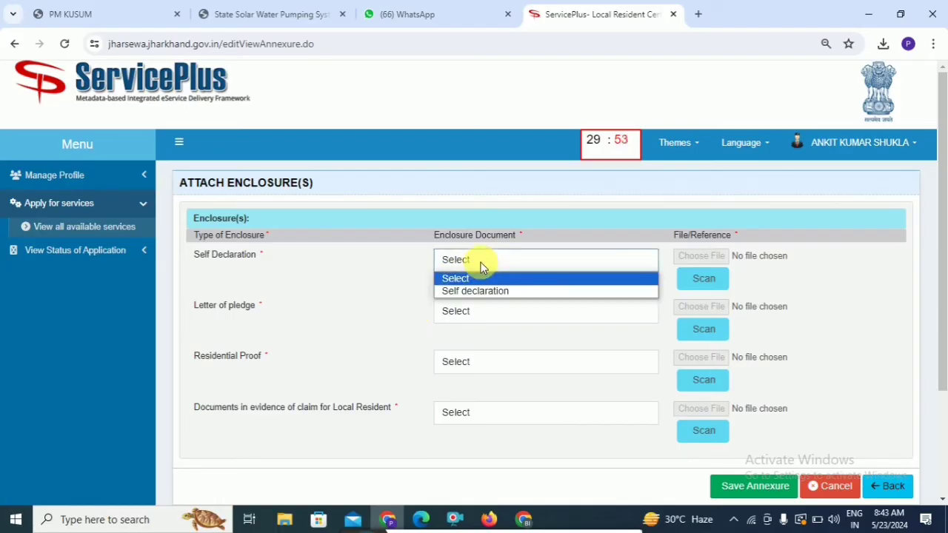
{"action": "left_click", "coordinate": [478, 295]}
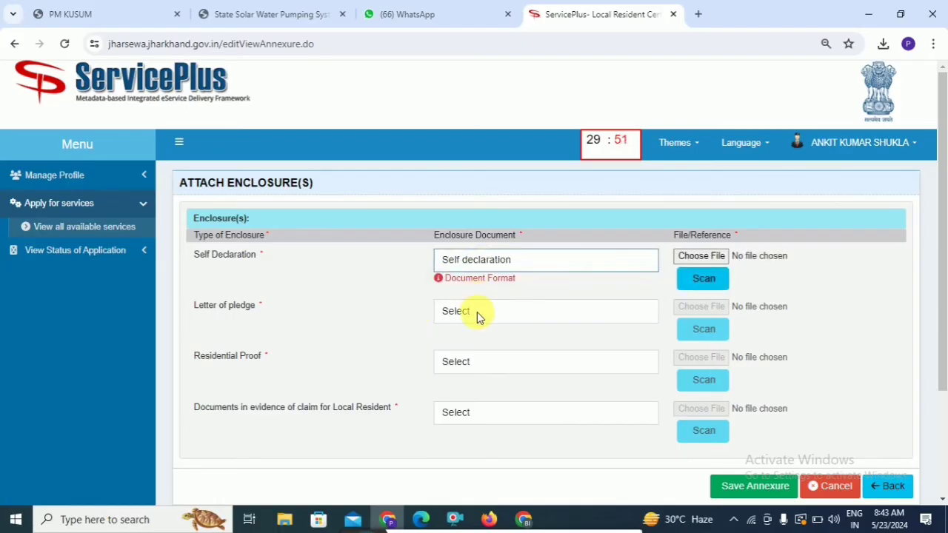
{"action": "left_click", "coordinate": [477, 311]}
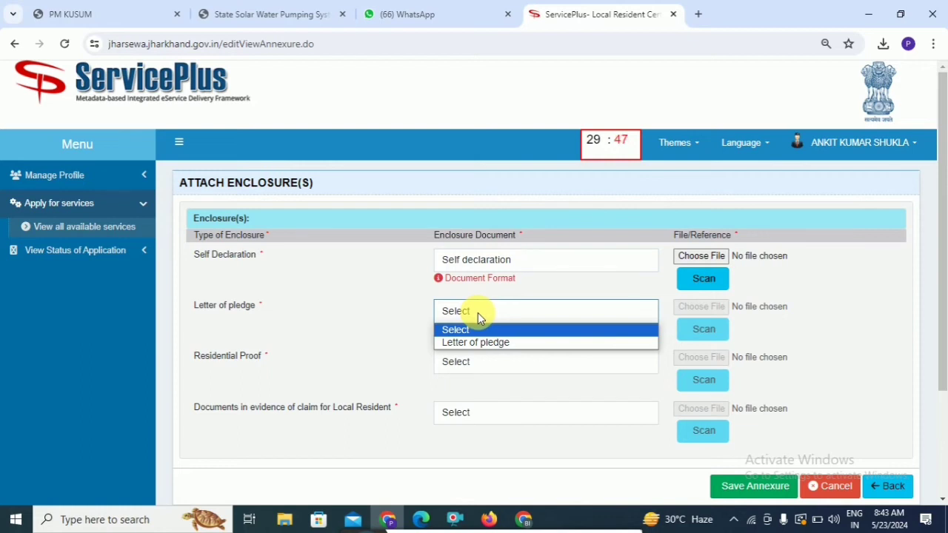
{"action": "left_click", "coordinate": [477, 342]}
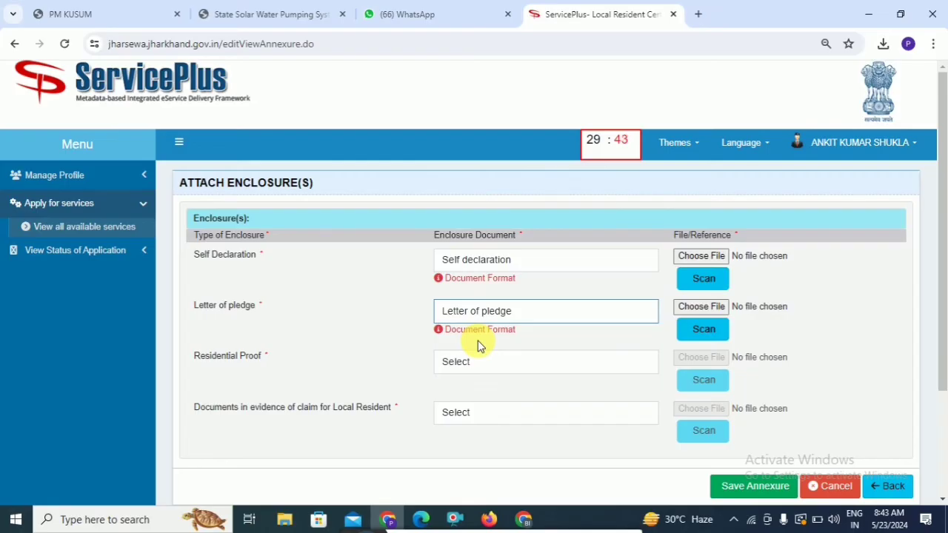
Choose Other Supporting Documents as residential proof, and Documents in evidence of claim for Local Resident as the claim evidence
{"action": "scroll", "coordinate": [478, 346], "scroll_direction": "down", "scroll_amount": 1}
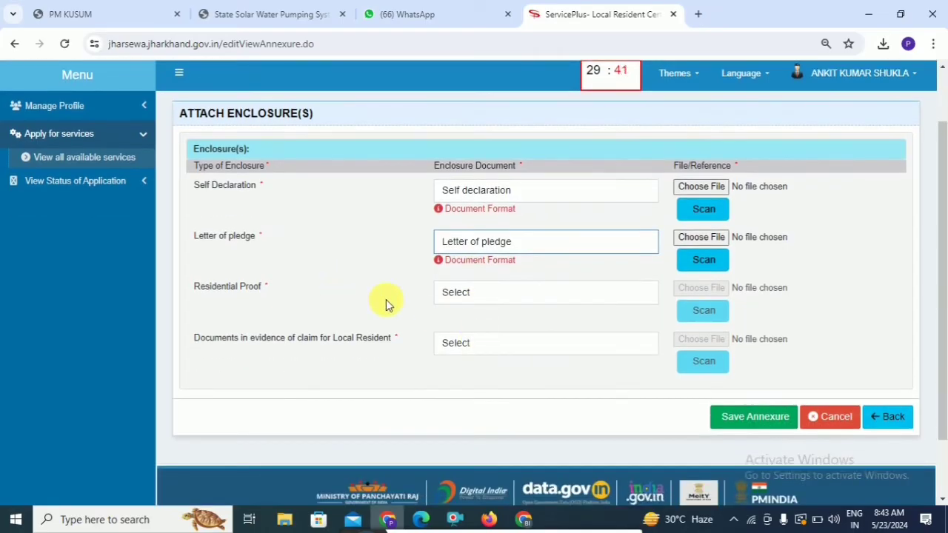
{"action": "left_click", "coordinate": [474, 293]}
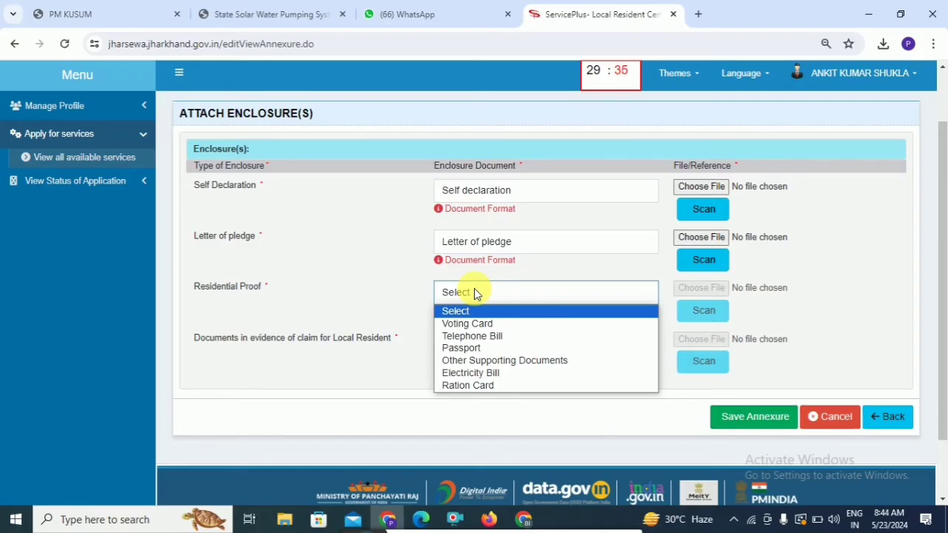
{"action": "left_click", "coordinate": [508, 361]}
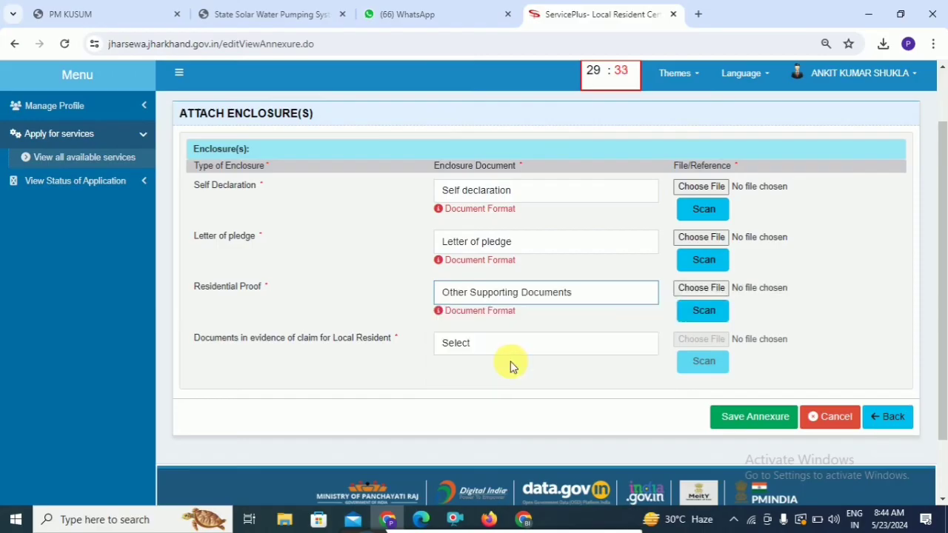
{"action": "left_click", "coordinate": [486, 349]}
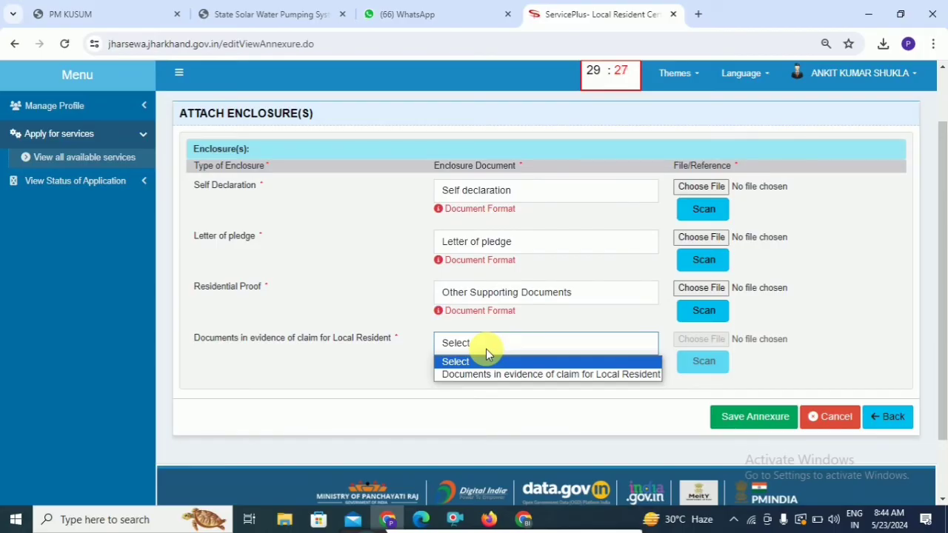
{"action": "left_click", "coordinate": [575, 375]}
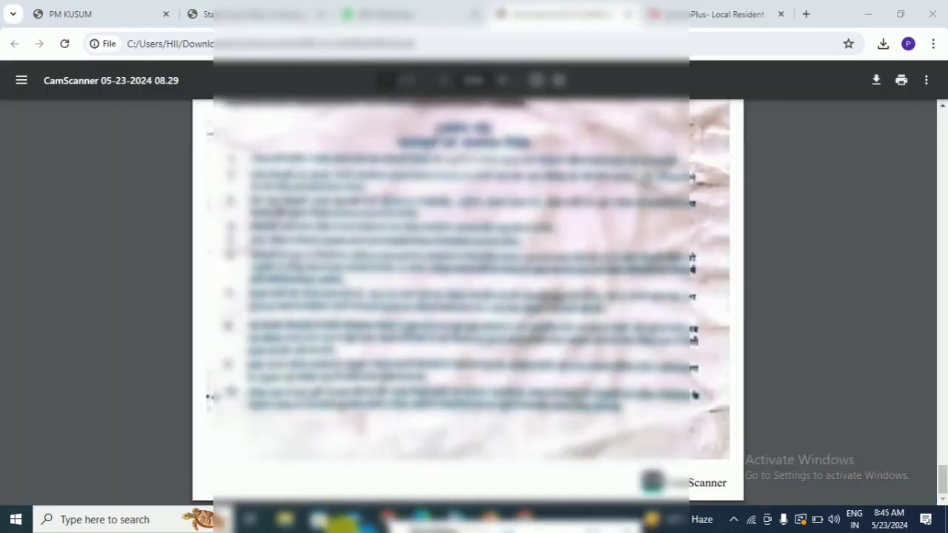
Examine the pages of the scanned CamScanner PDF, including the application form, declarations, family tree, admission card and identity document
{"action": "scroll", "coordinate": [451, 403], "scroll_direction": "up", "scroll_amount": 15}
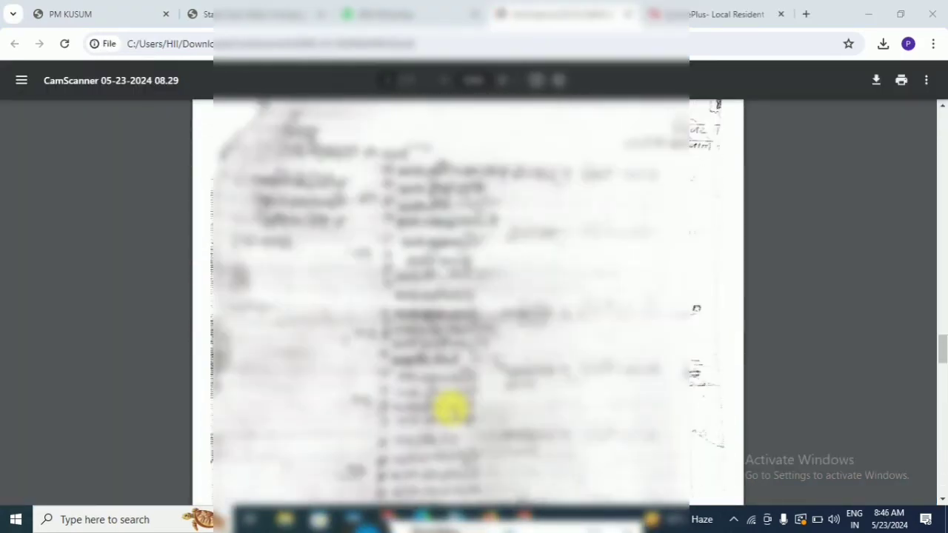
{"action": "scroll", "coordinate": [450, 407], "scroll_direction": "up", "scroll_amount": 20}
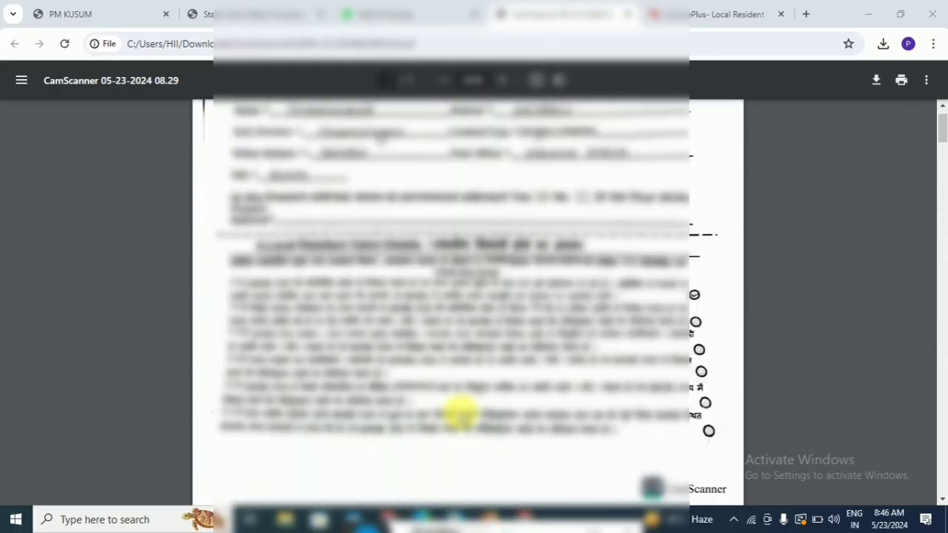
{"action": "scroll", "coordinate": [457, 400], "scroll_direction": "up", "scroll_amount": 5}
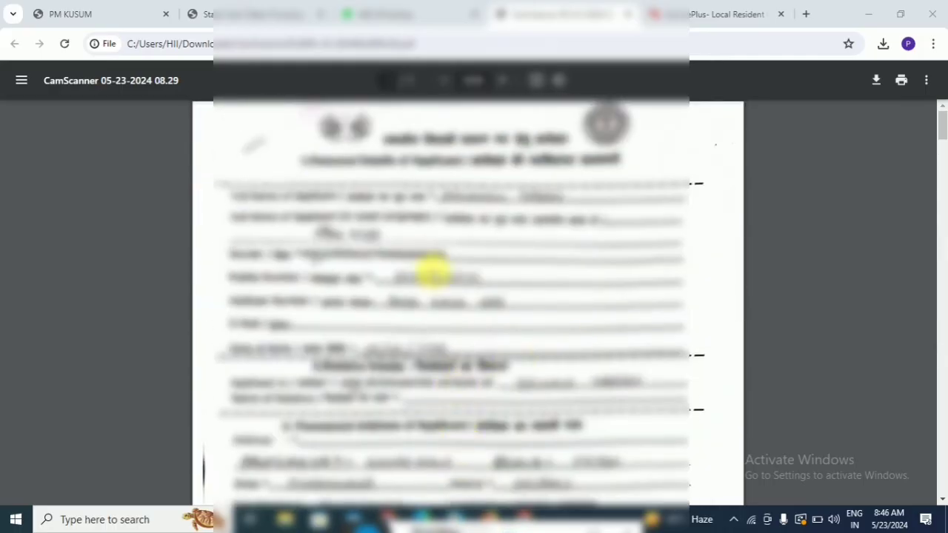
{"action": "scroll", "coordinate": [348, 256], "scroll_direction": "down", "scroll_amount": 5}
{"action": "scroll", "coordinate": [362, 259], "scroll_direction": "down", "scroll_amount": 15}
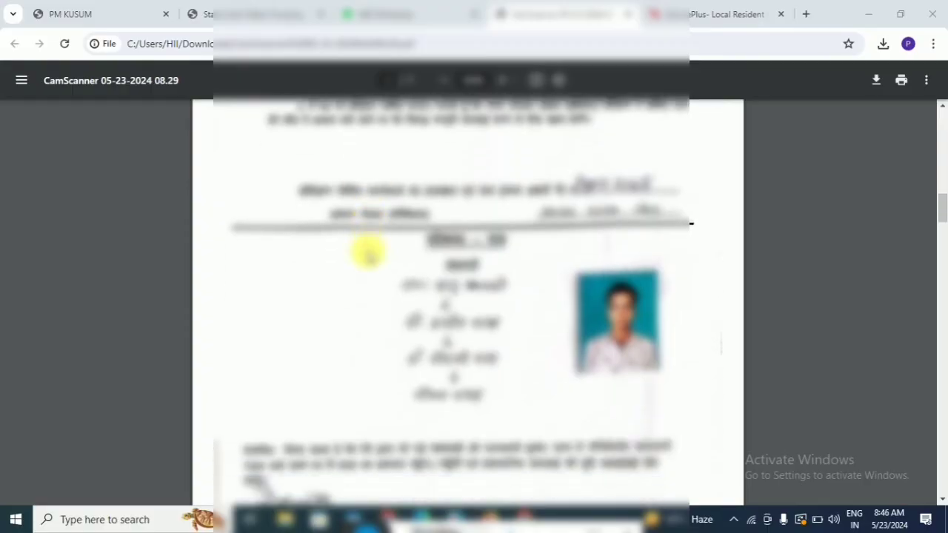
{"action": "scroll", "coordinate": [370, 254], "scroll_direction": "down", "scroll_amount": 15}
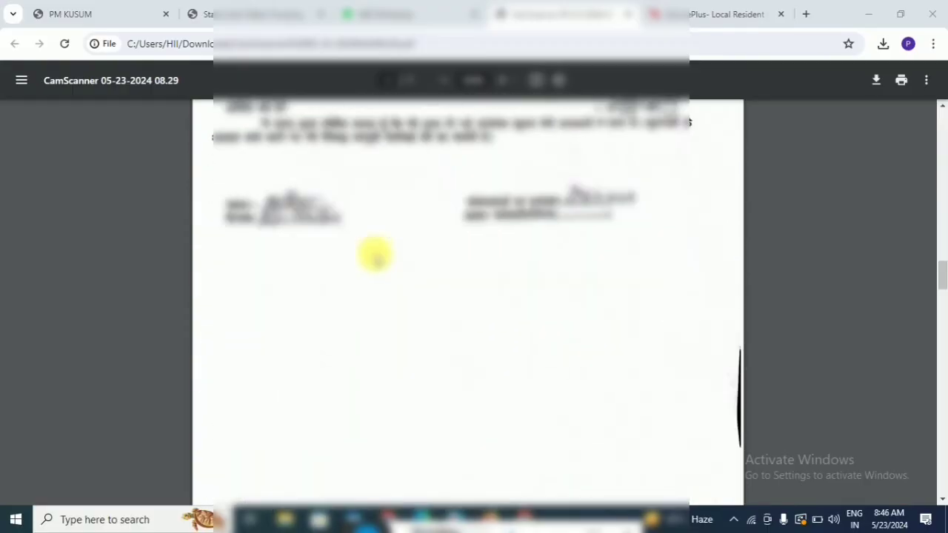
{"action": "scroll", "coordinate": [376, 255], "scroll_direction": "down", "scroll_amount": 15}
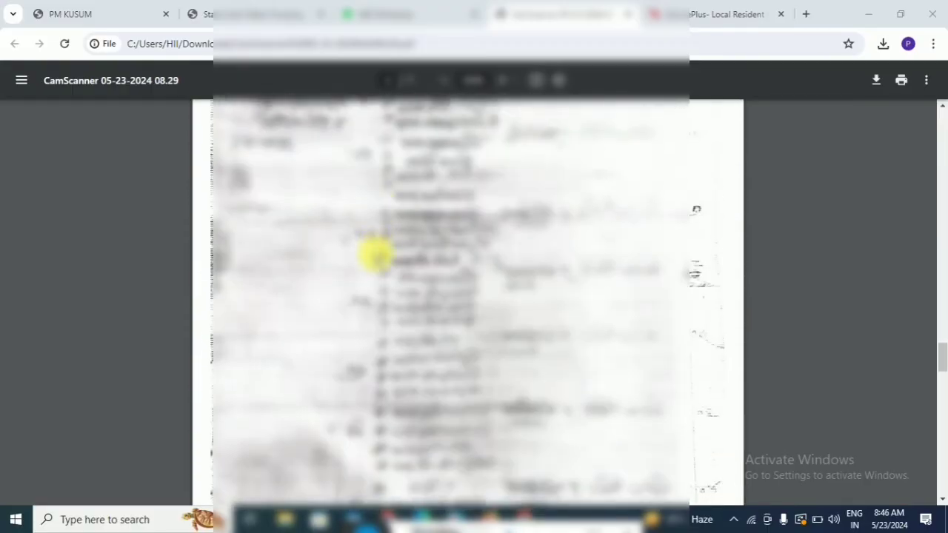
{"action": "scroll", "coordinate": [376, 256], "scroll_direction": "down", "scroll_amount": 8}
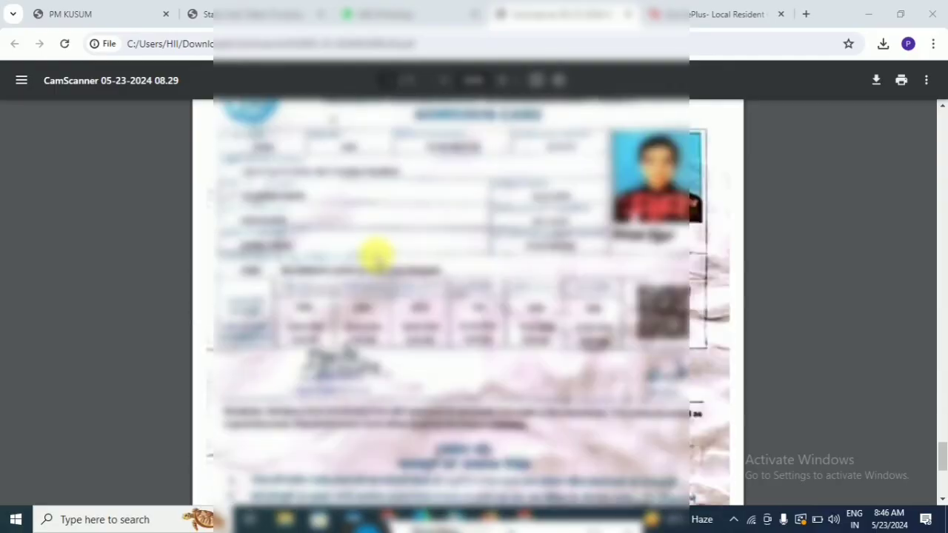
{"action": "scroll", "coordinate": [376, 256], "scroll_direction": "down", "scroll_amount": 20}
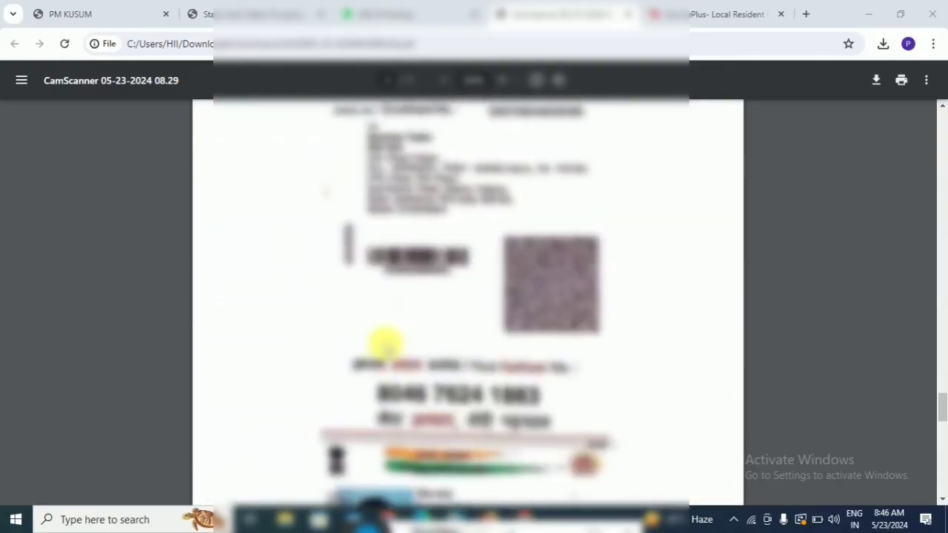
{"action": "scroll", "coordinate": [385, 342], "scroll_direction": "down", "scroll_amount": 20}
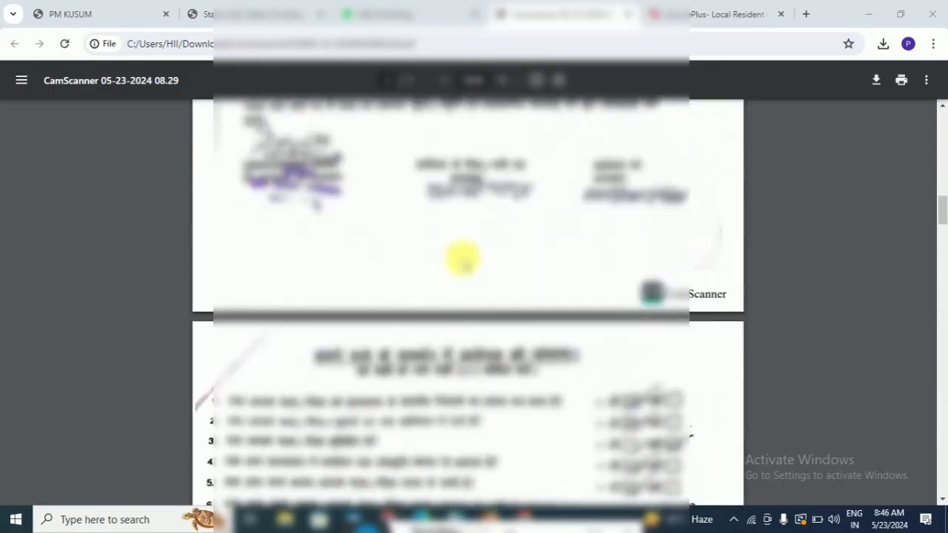
{"action": "scroll", "coordinate": [477, 276], "scroll_direction": "up", "scroll_amount": 10}
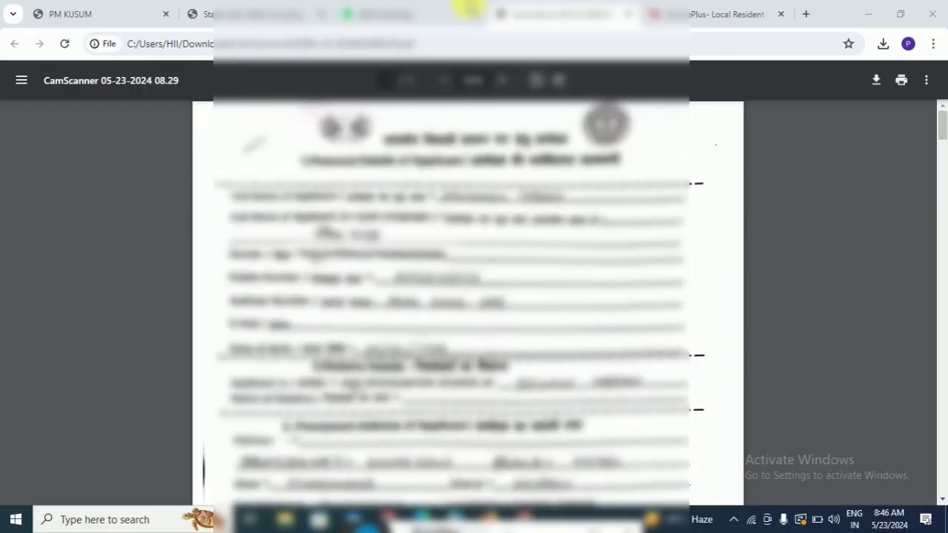
Switch back to the ServicePlus application and save the annexures for the four enclosures
{"action": "left_click", "coordinate": [717, 15]}
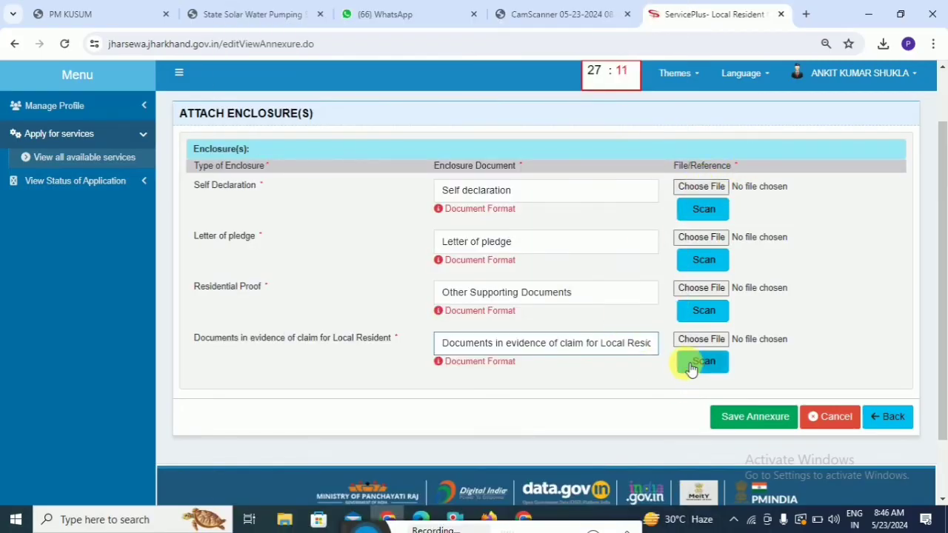
{"action": "left_click", "coordinate": [775, 420]}
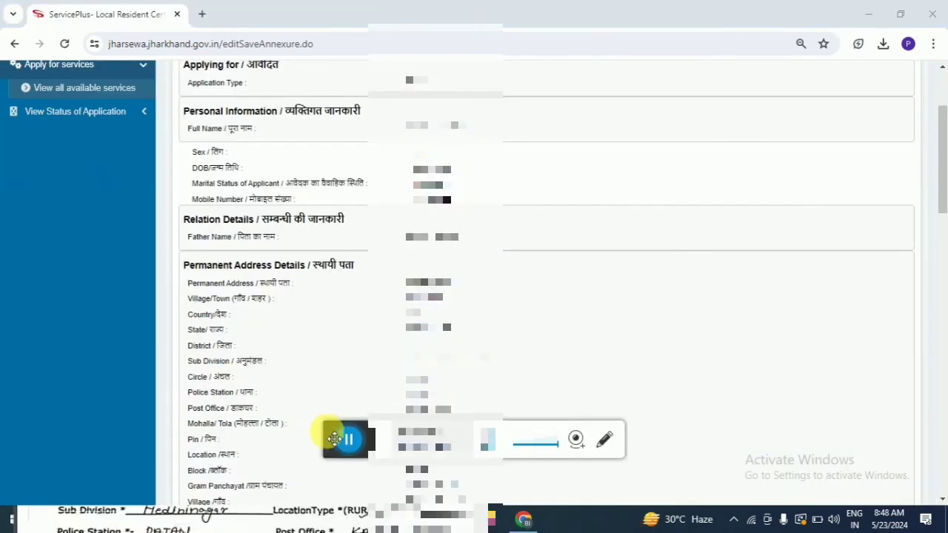
Check the application summary down to its annexure list and additional details, and proceed to the payment
{"action": "scroll", "coordinate": [528, 248], "scroll_direction": "down", "scroll_amount": 6}
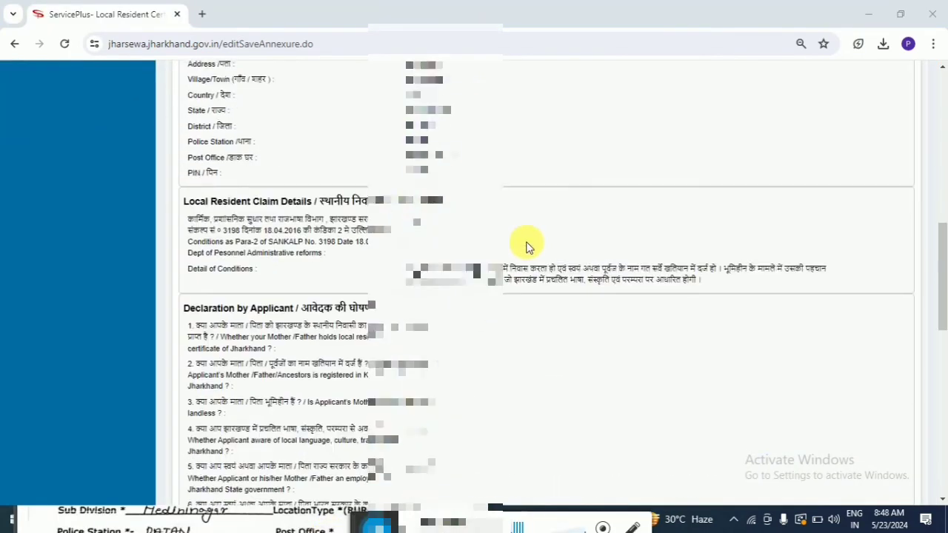
{"action": "scroll", "coordinate": [529, 247], "scroll_direction": "down", "scroll_amount": 7}
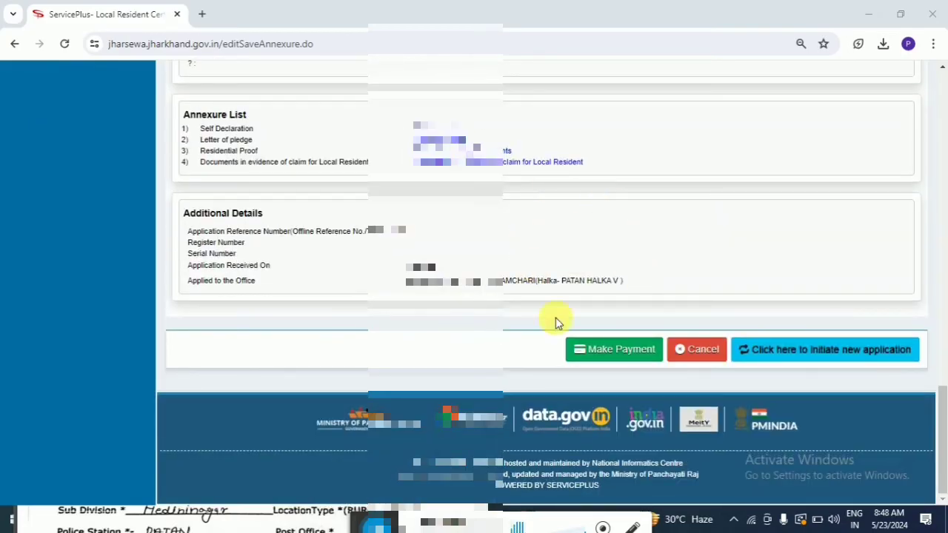
{"action": "left_click", "coordinate": [643, 358]}
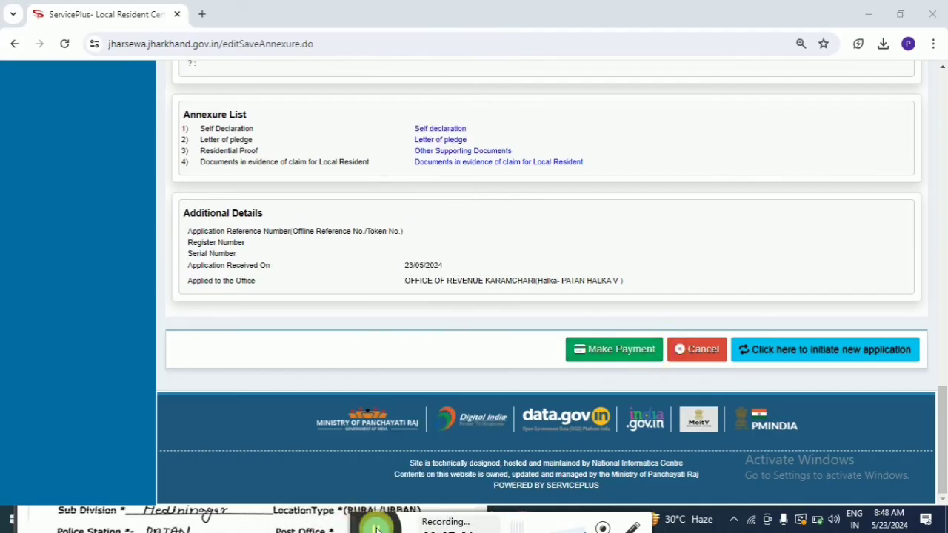
{"action": "left_click_drag", "start_coordinate": [363, 525], "coordinate": [337, 530]}
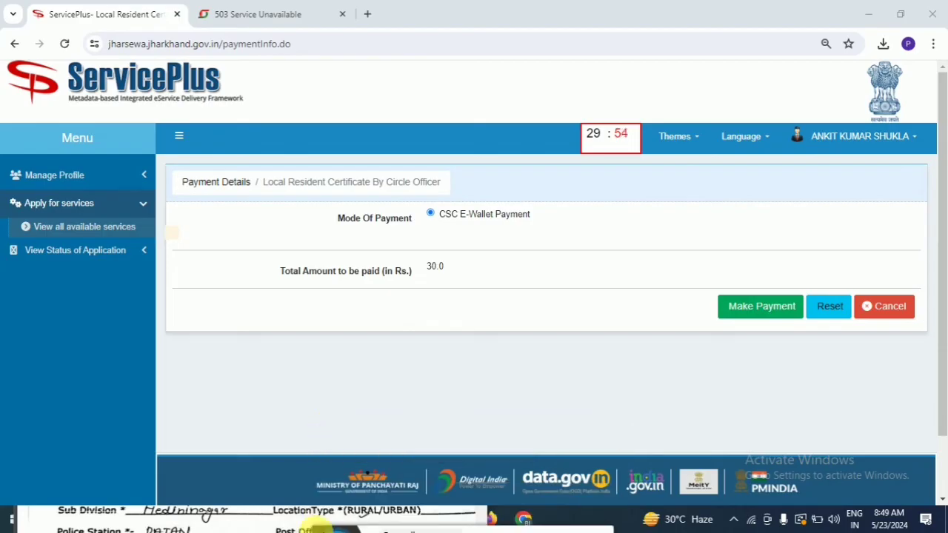